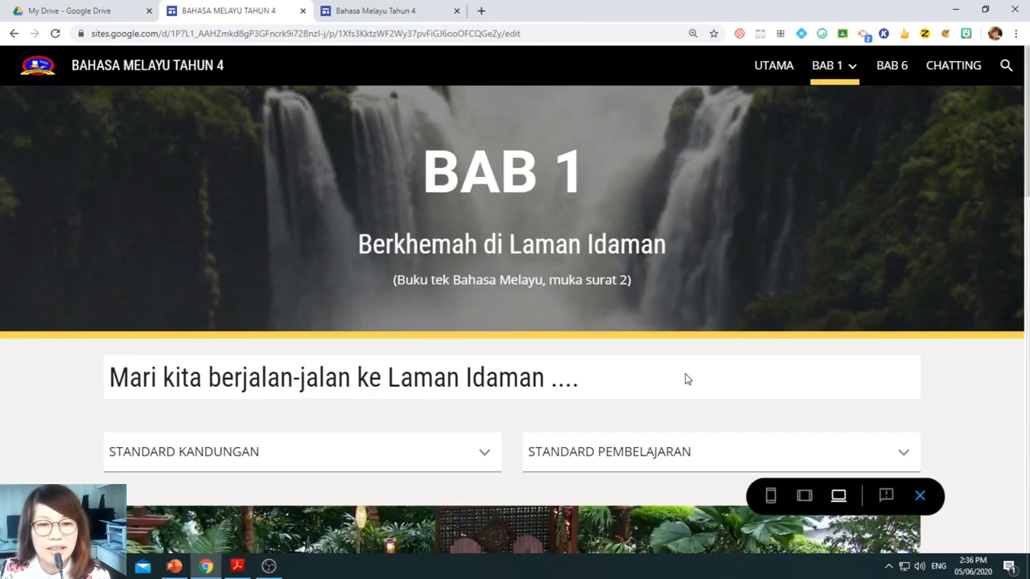
# - Examine the finished BAB 1 page preview from its header through the carousel and maps down to the BACAAN PETIKAN section
pyautogui.scroll(-3, 684, 373)
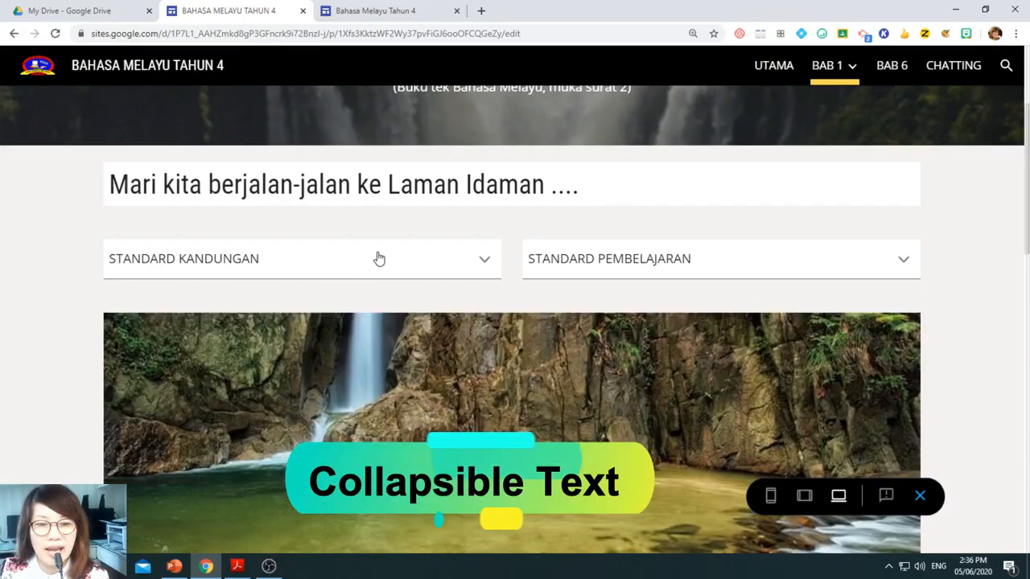
pyautogui.scroll(-2, 378, 258)
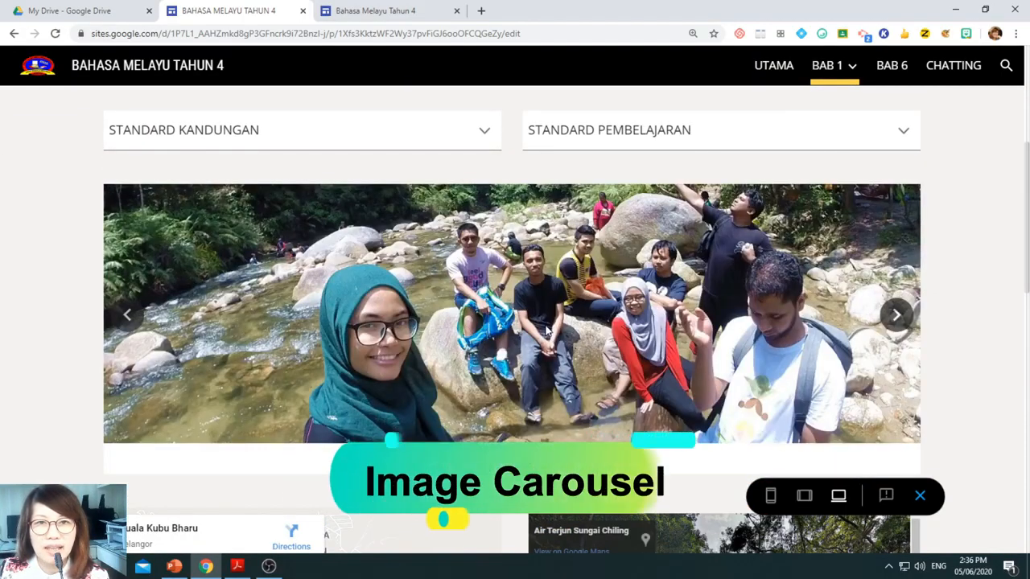
pyautogui.scroll(-1, 545, 325)
pyautogui.scroll(-3, 546, 325)
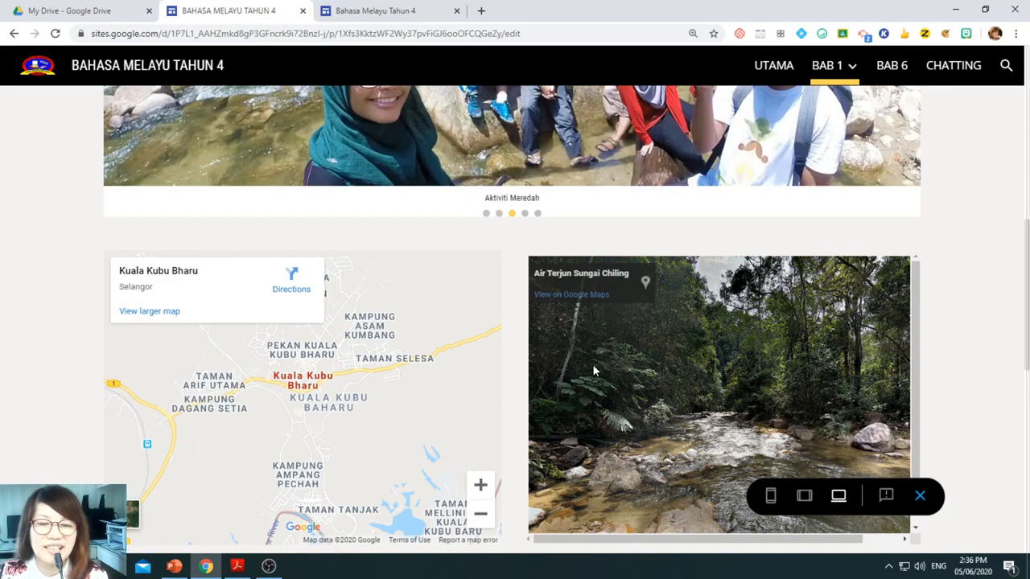
pyautogui.scroll(-1, 622, 359)
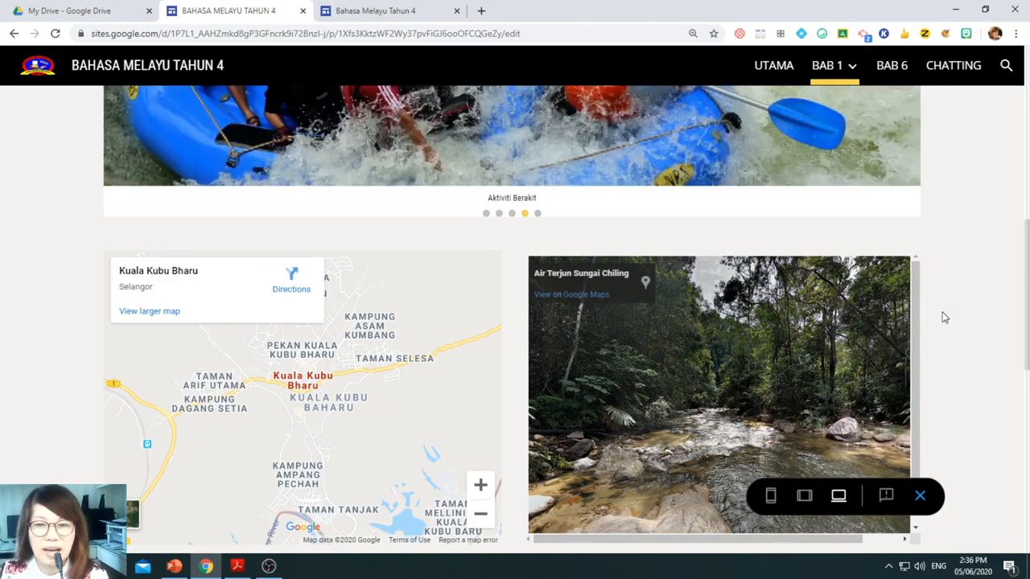
pyautogui.scroll(-2, 941, 315)
pyautogui.scroll(-5, 944, 317)
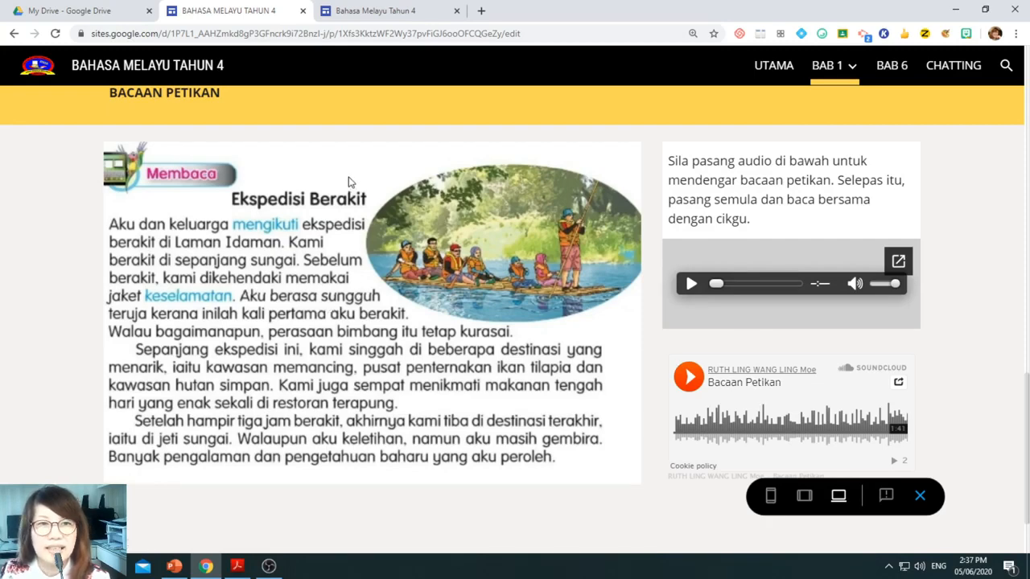
# - Switch to the editable Bahasa Melayu Tahun 4 site and review its BAB 1 page down to the empty area below the maps
pyautogui.click(372, 9)
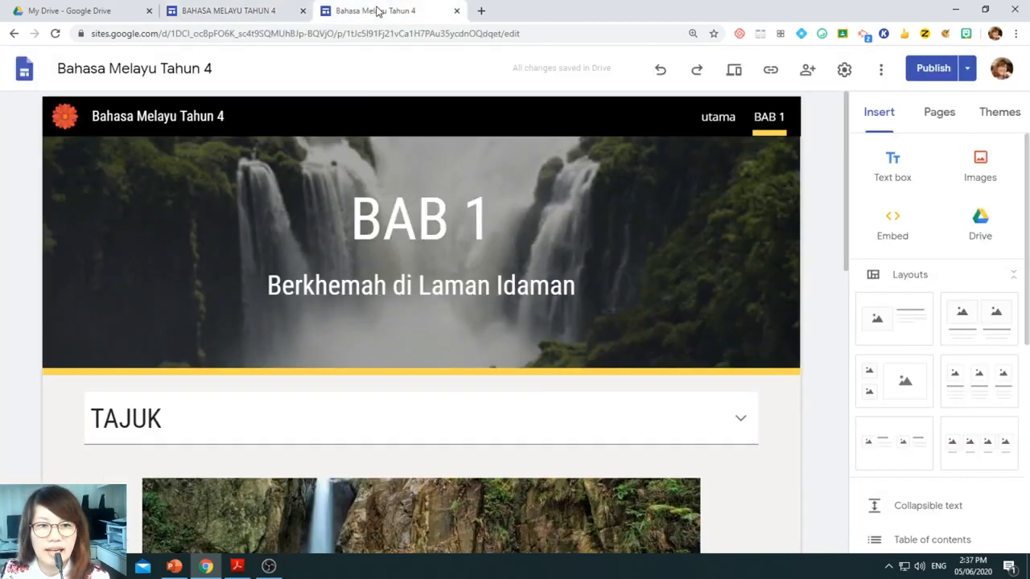
pyautogui.scroll(-3, 669, 265)
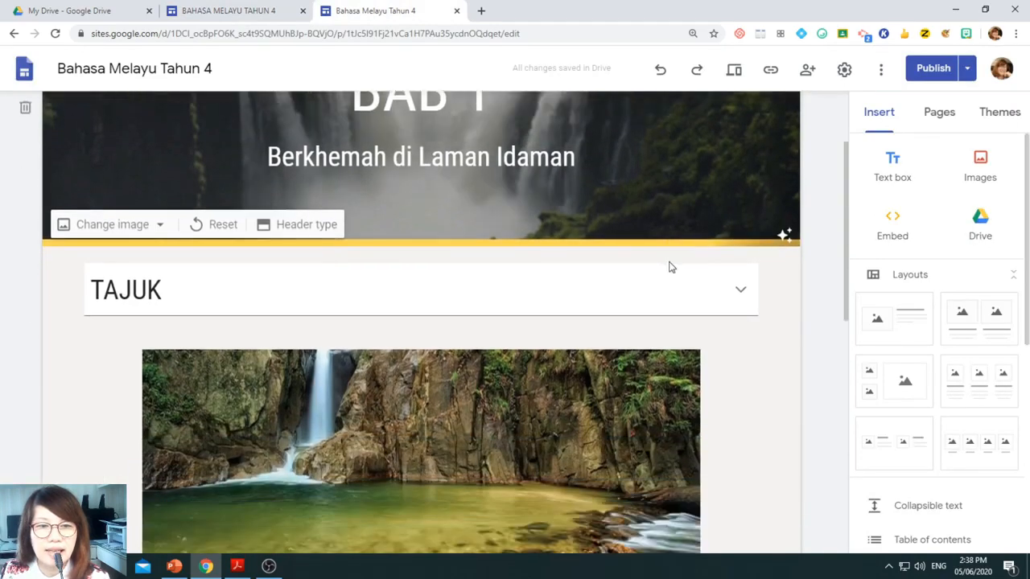
pyautogui.scroll(-5, 669, 266)
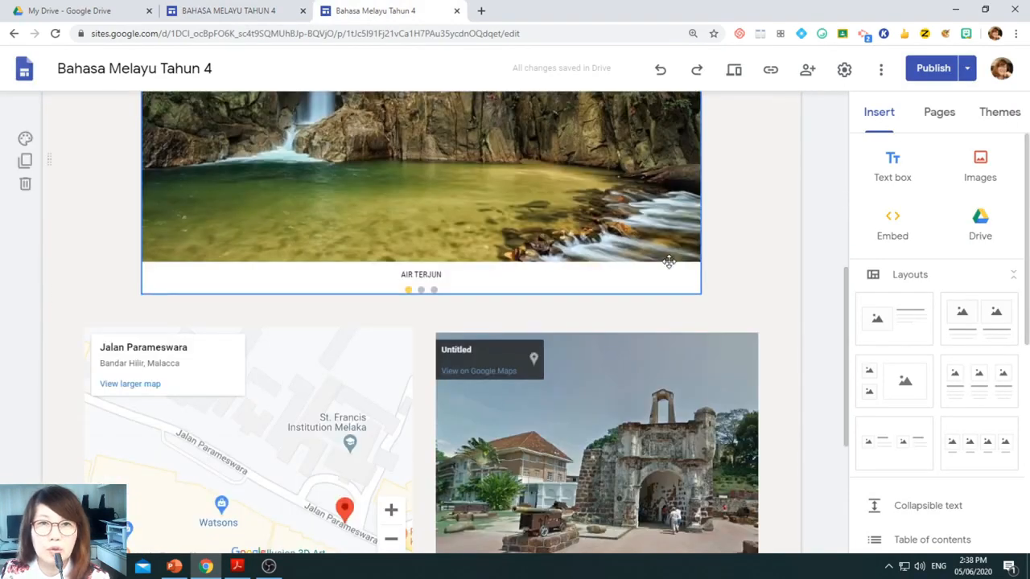
pyautogui.scroll(-2, 669, 261)
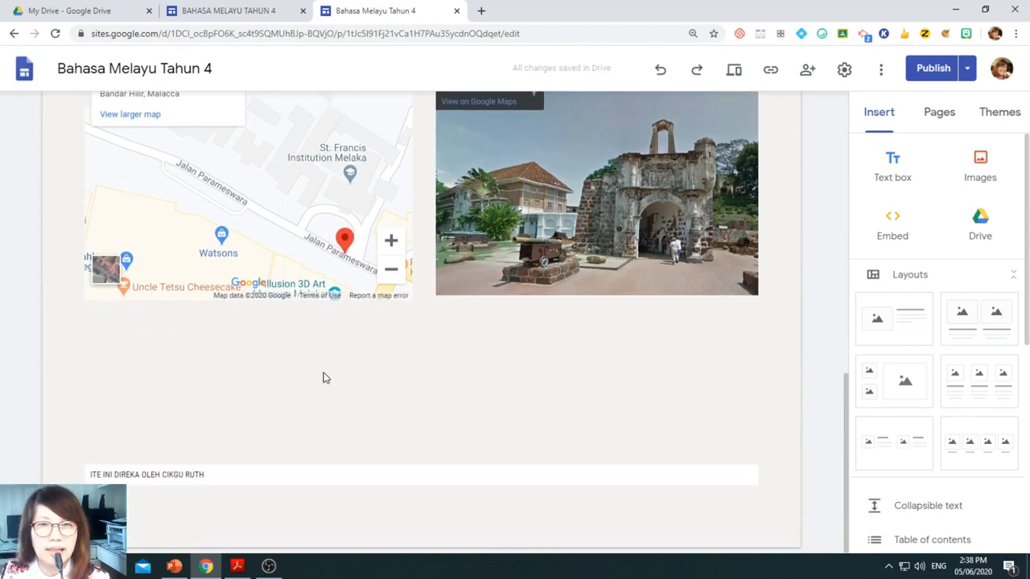
# - In Acrobat Reader, take a snapshot of the Ekspedisi Berakit passage with its heading and rafting picture on page 6 of the textbook PDF
pyautogui.click(955, 9)
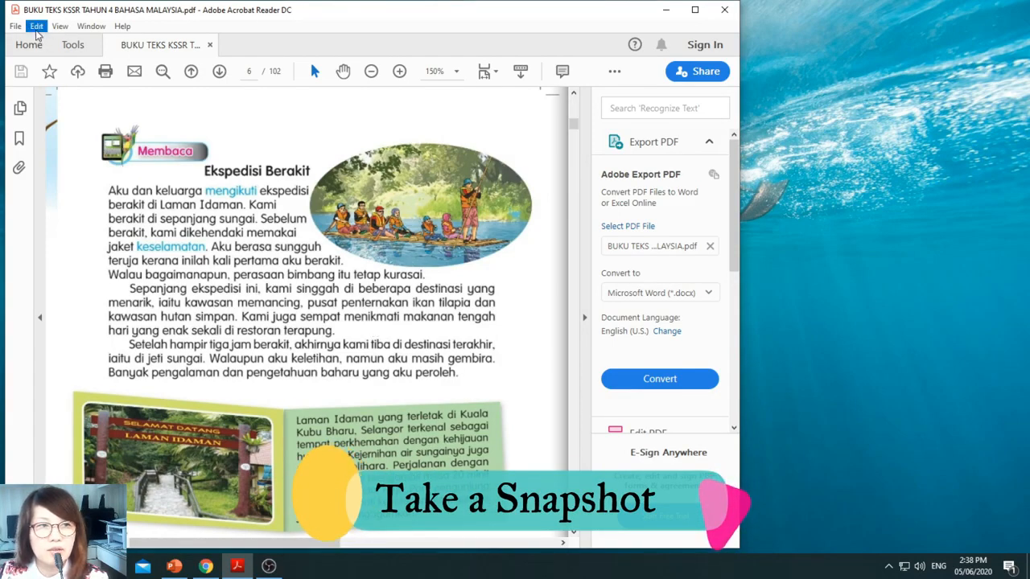
pyautogui.click(37, 31)
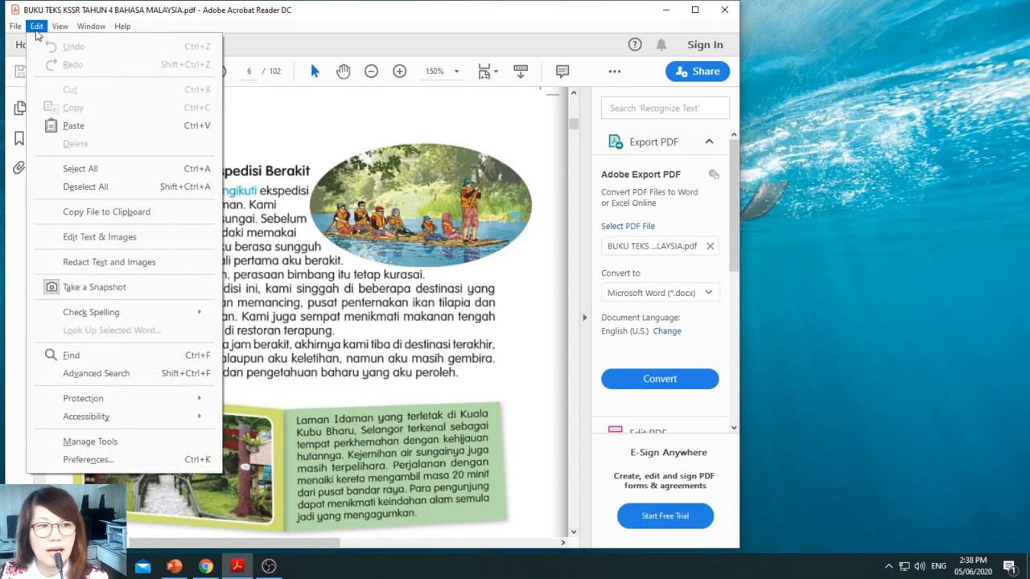
pyautogui.click(102, 293)
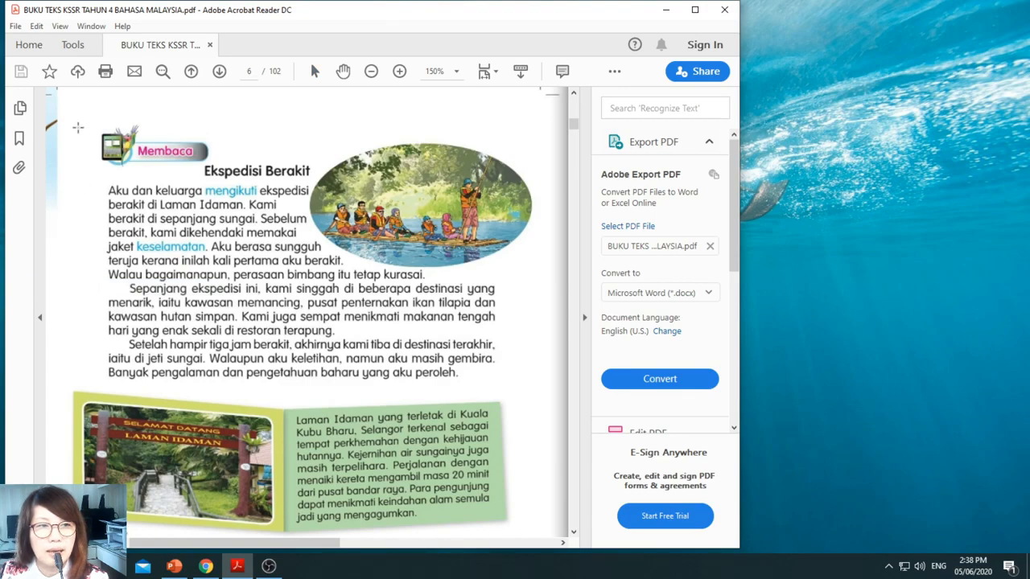
pyautogui.moveTo(78, 126); pyautogui.dragTo(543, 391)
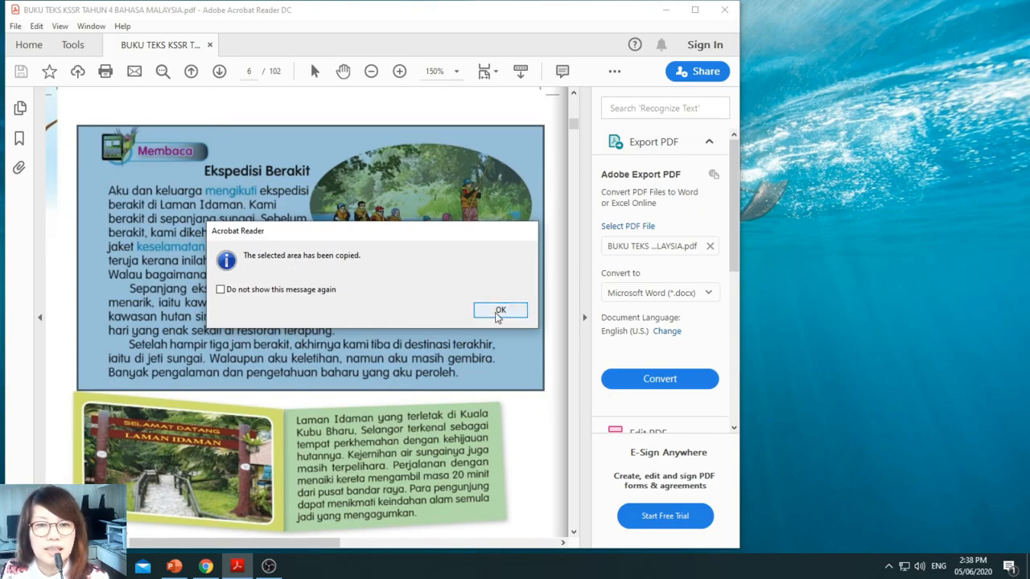
pyautogui.click(499, 311)
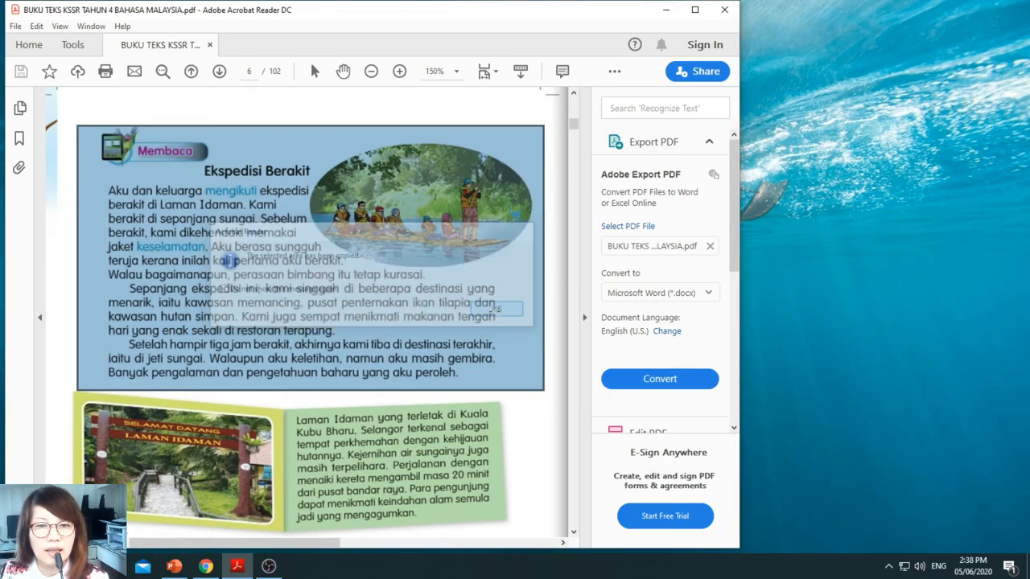
# - Return to the site in Chrome, paste the passage snapshot below the maps and enlarge it to most of the page width
pyautogui.click(206, 567)
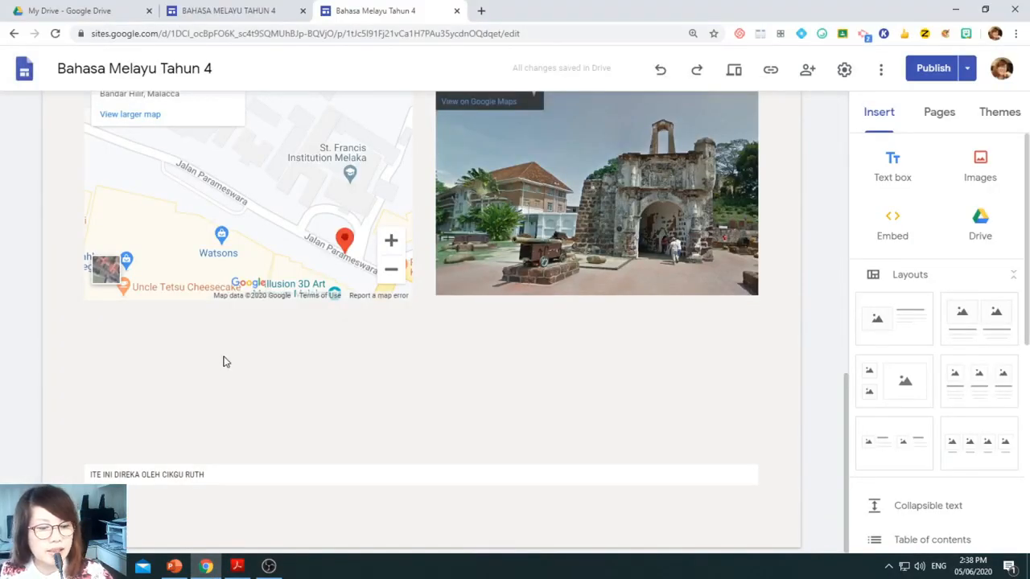
pyautogui.hotkey('ctrl', 'v')
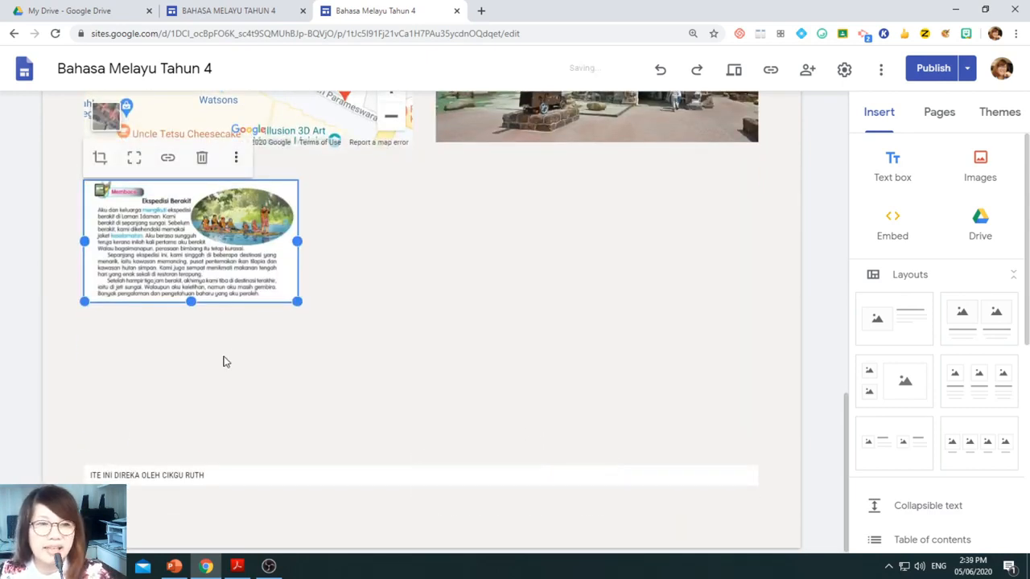
pyautogui.moveTo(296, 301); pyautogui.dragTo(590, 466)
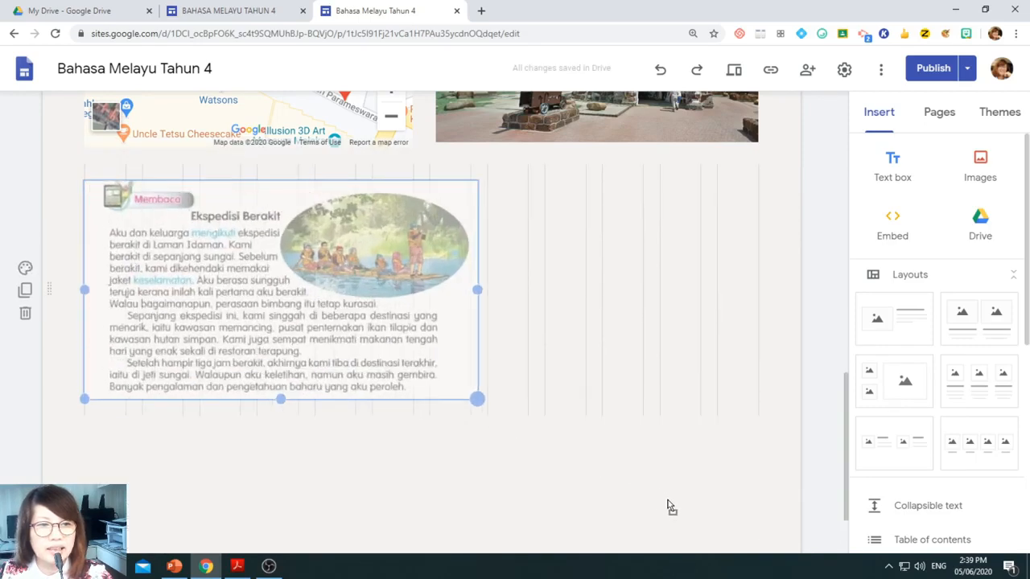
pyautogui.moveTo(667, 505); pyautogui.dragTo(680, 515)
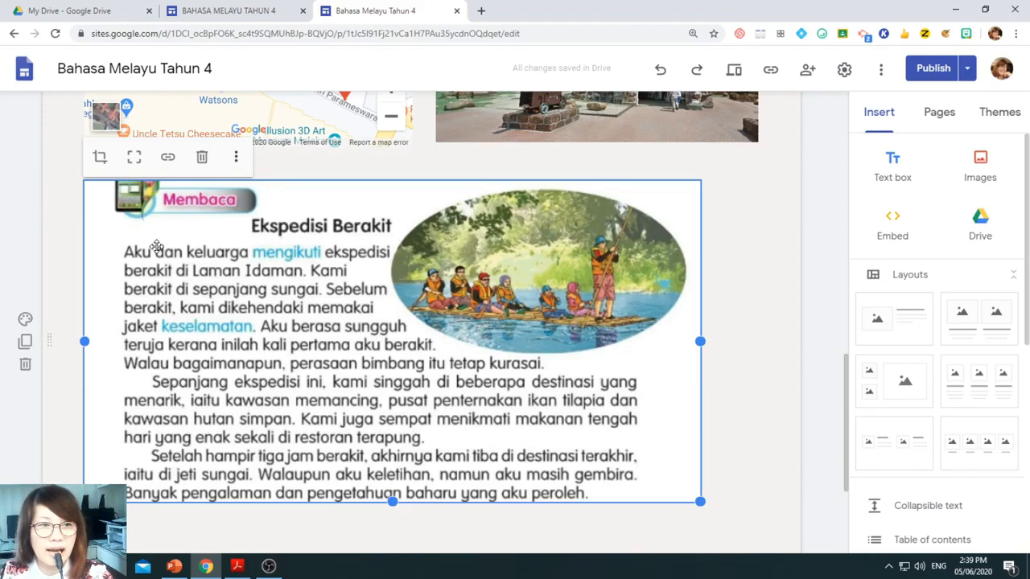
# - Narrow the passage image to leave space beside it and uncrop it to show the whole passage
pyautogui.click(134, 158)
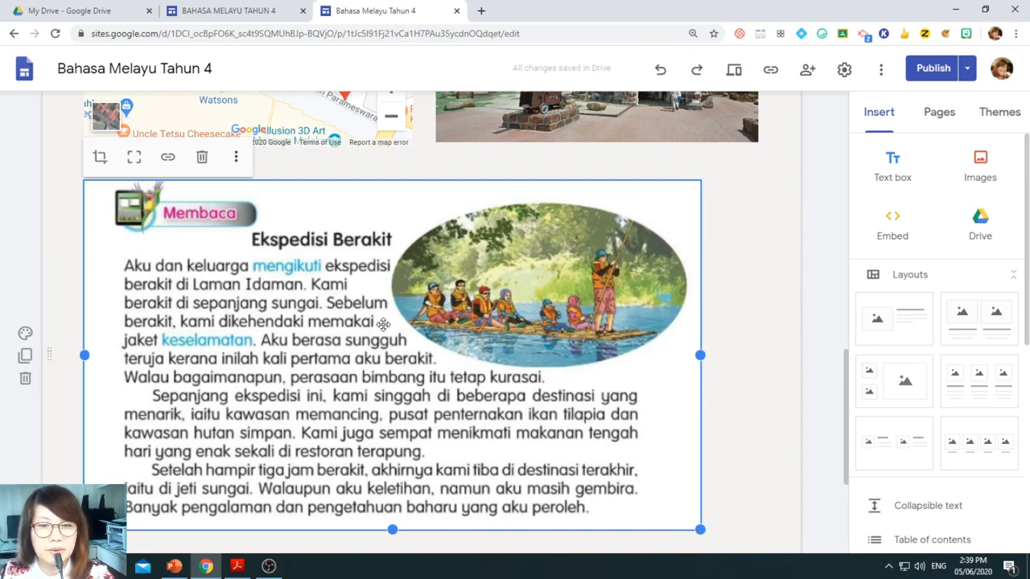
pyautogui.moveTo(699, 355); pyautogui.dragTo(596, 362)
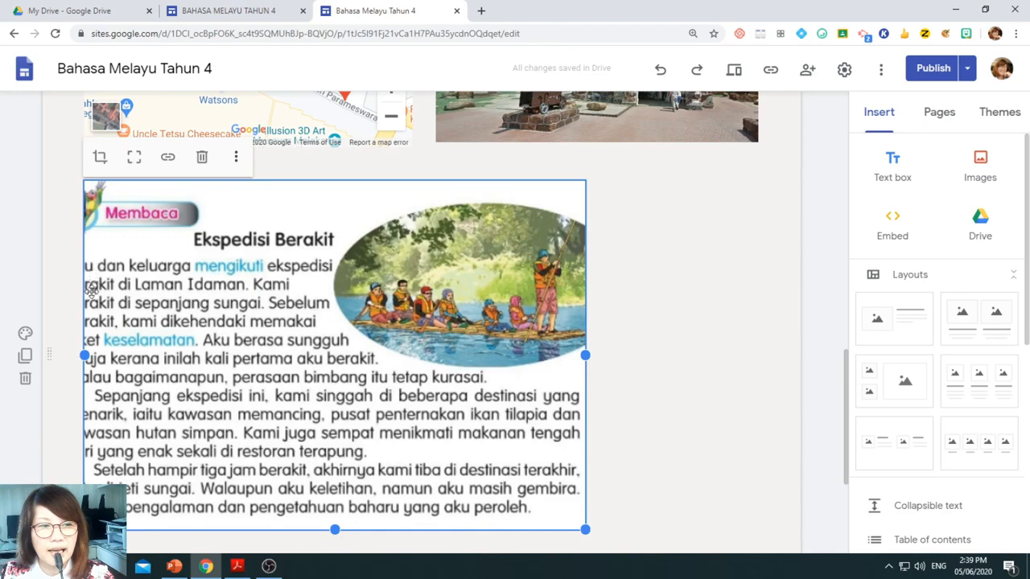
pyautogui.click(133, 161)
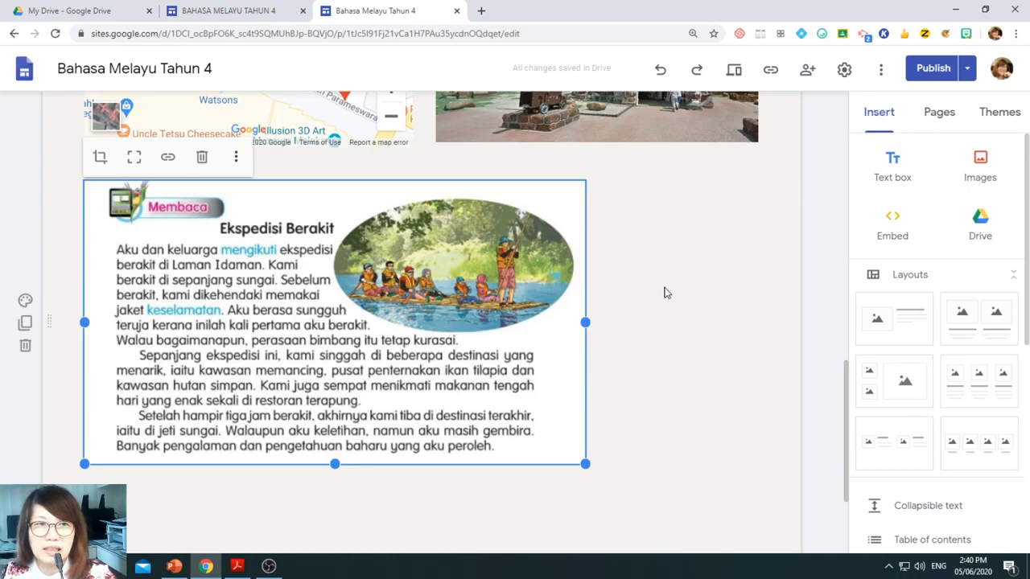
# - Open the SITE DEMO folder in Google Drive and get a shareable link for Standard Recording 9.mp3
pyautogui.click(100, 11)
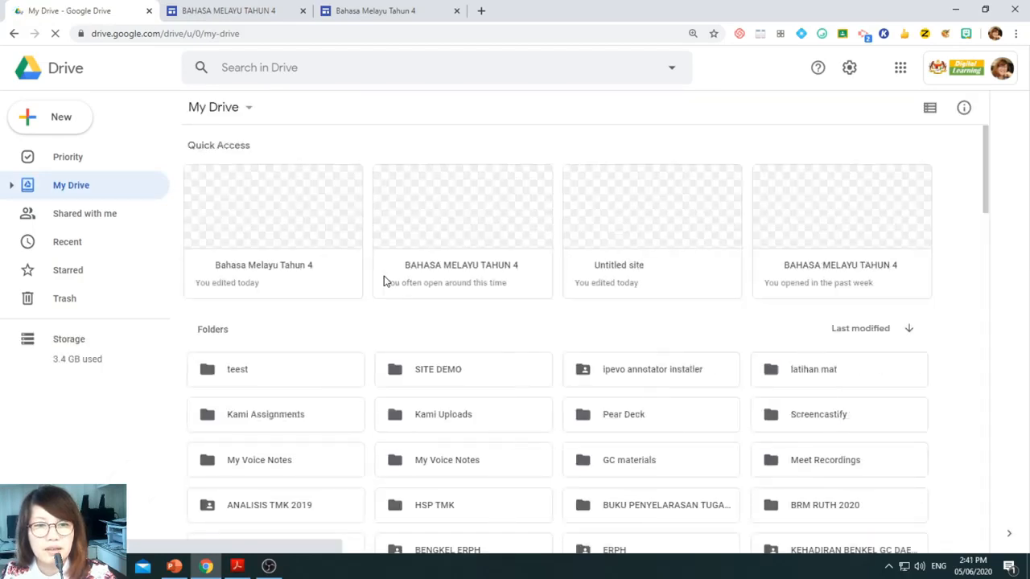
pyautogui.doubleClick(474, 383)
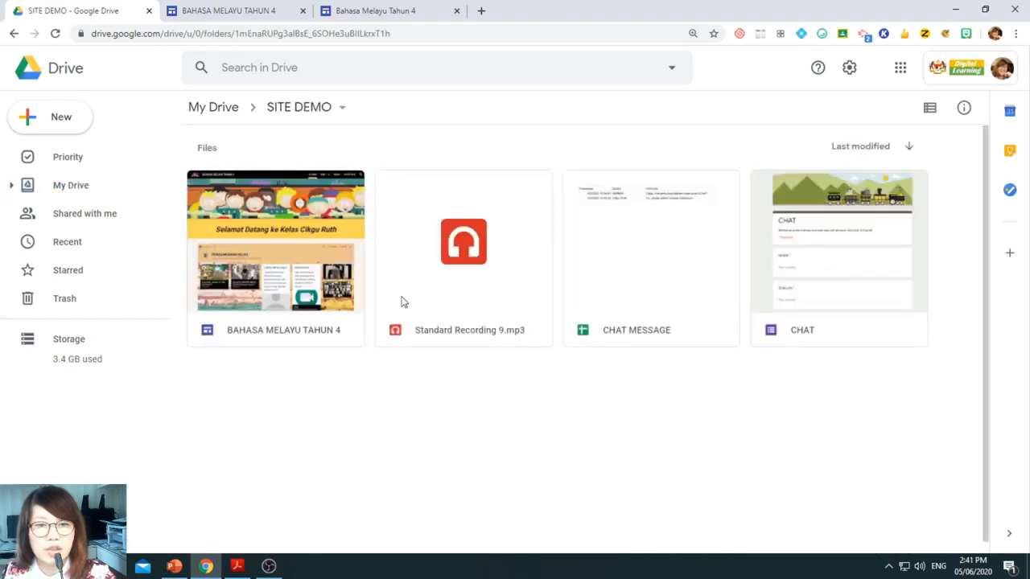
pyautogui.click(476, 312)
pyautogui.rightClick(489, 274)
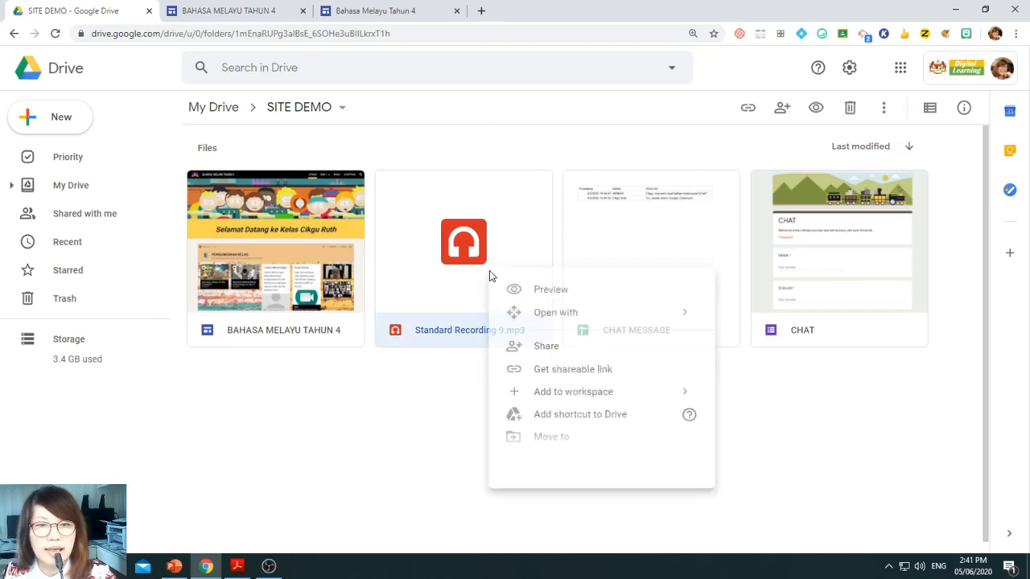
pyautogui.click(548, 373)
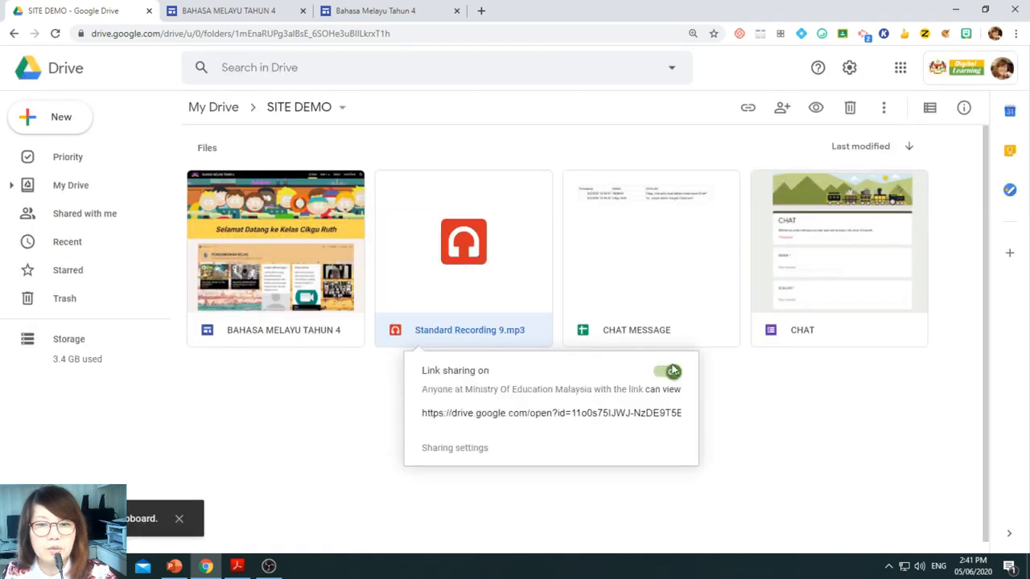
# - Toggle link sharing off and on again for Standard Recording 9.mp3 and copy its link
pyautogui.click(666, 375)
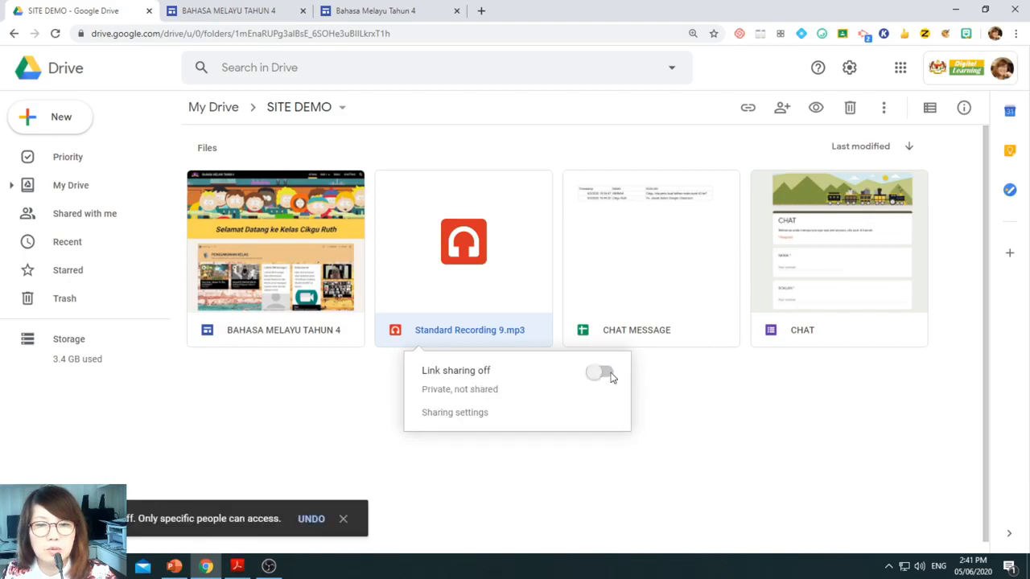
pyautogui.click(610, 373)
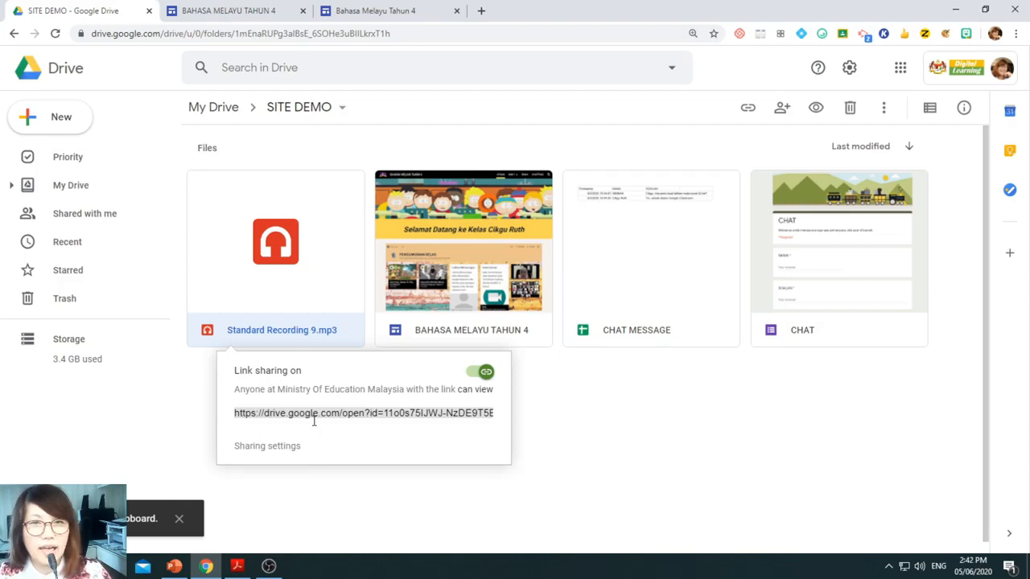
pyautogui.hotkey('ctrl', 'c')
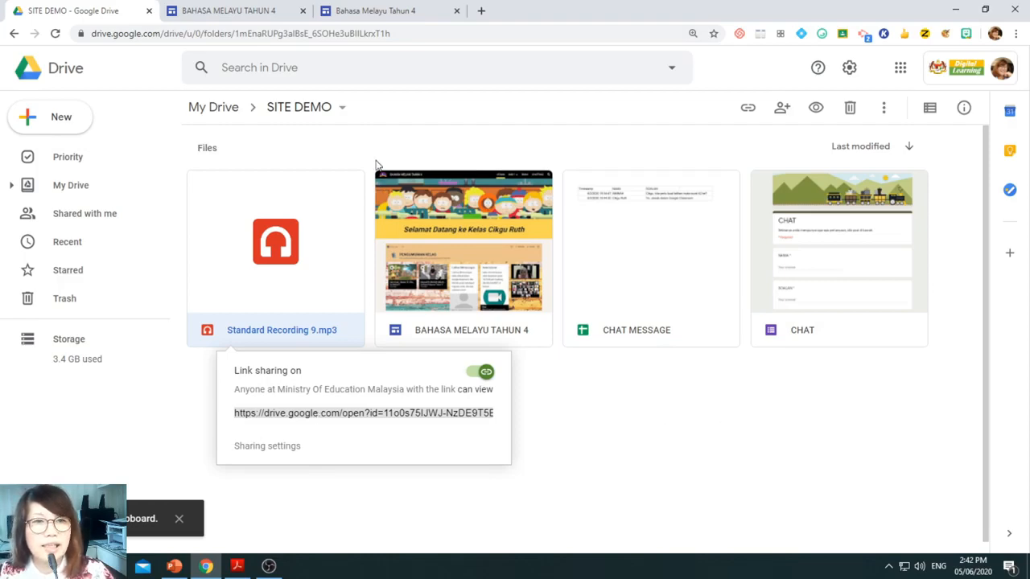
# - Embed the recording by its copied URL beside the passage image on the editable BAB 1 page and widen the audio player
pyautogui.click(233, 10)
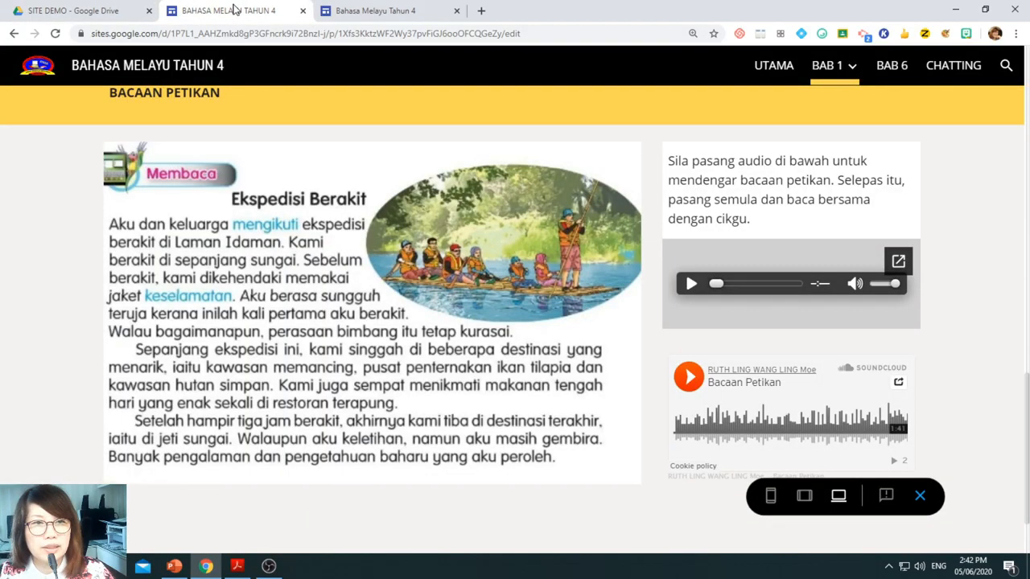
pyautogui.click(346, 11)
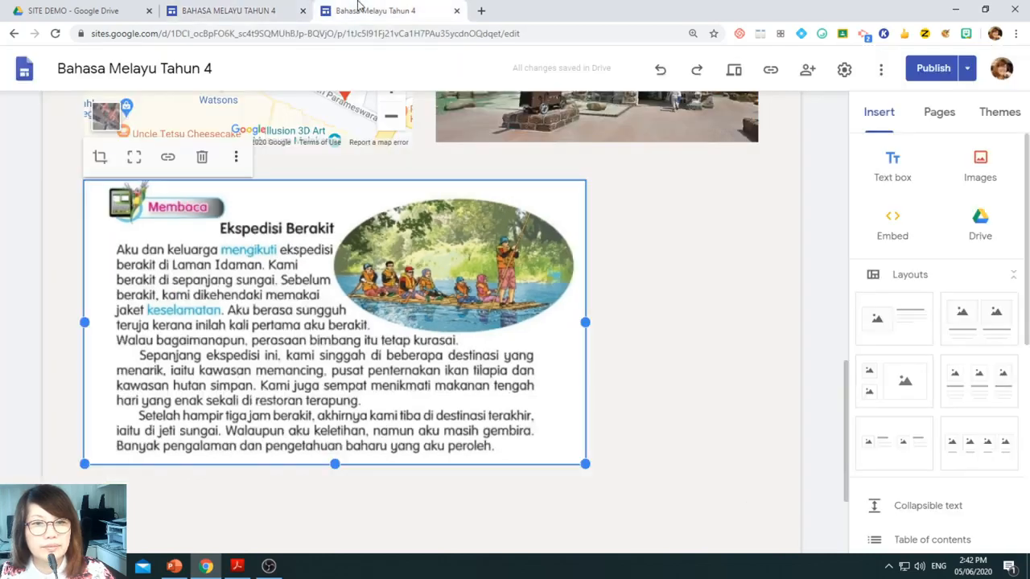
pyautogui.doubleClick(679, 268)
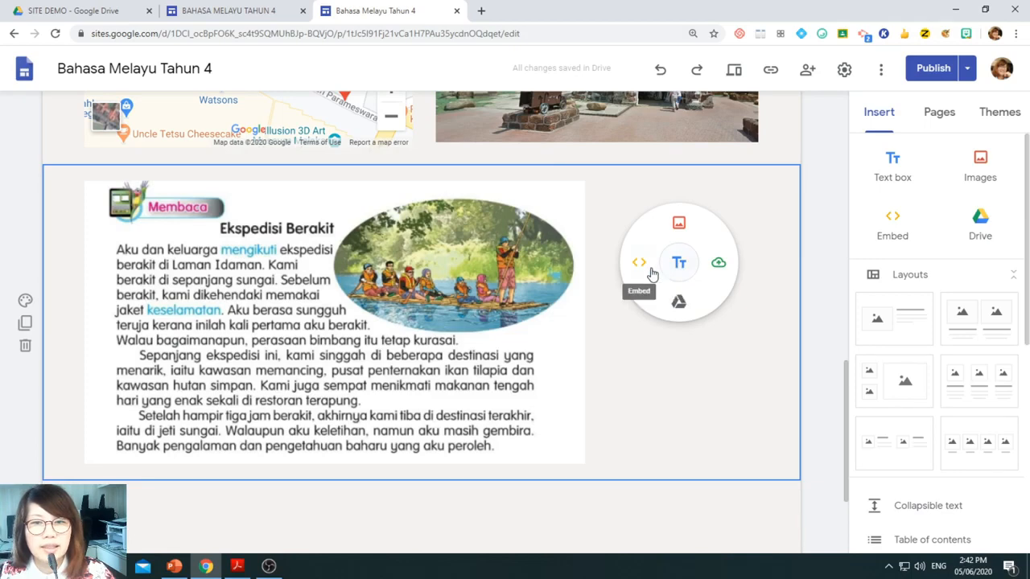
pyautogui.click(640, 265)
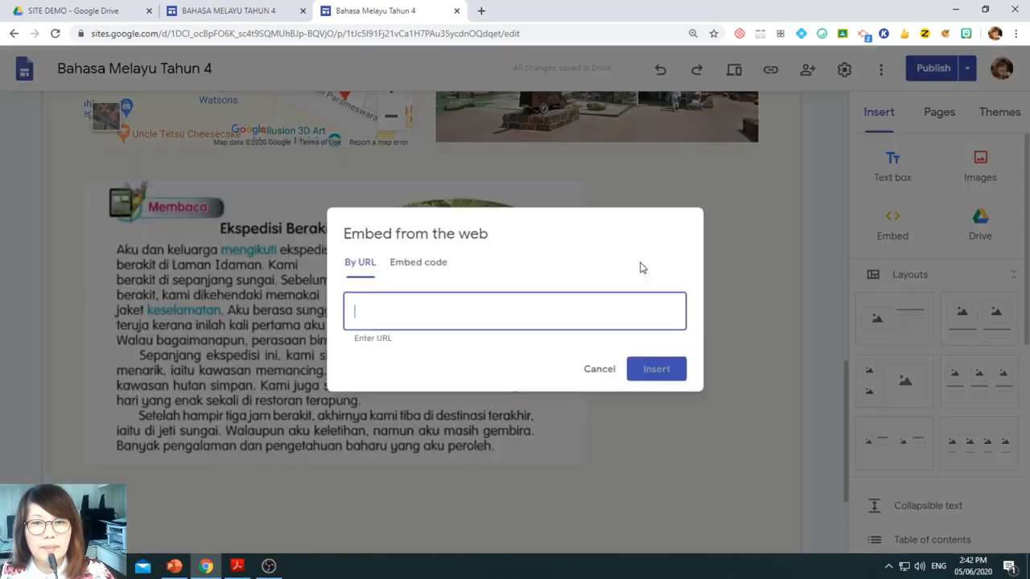
pyautogui.hotkey('ctrl', 'v')
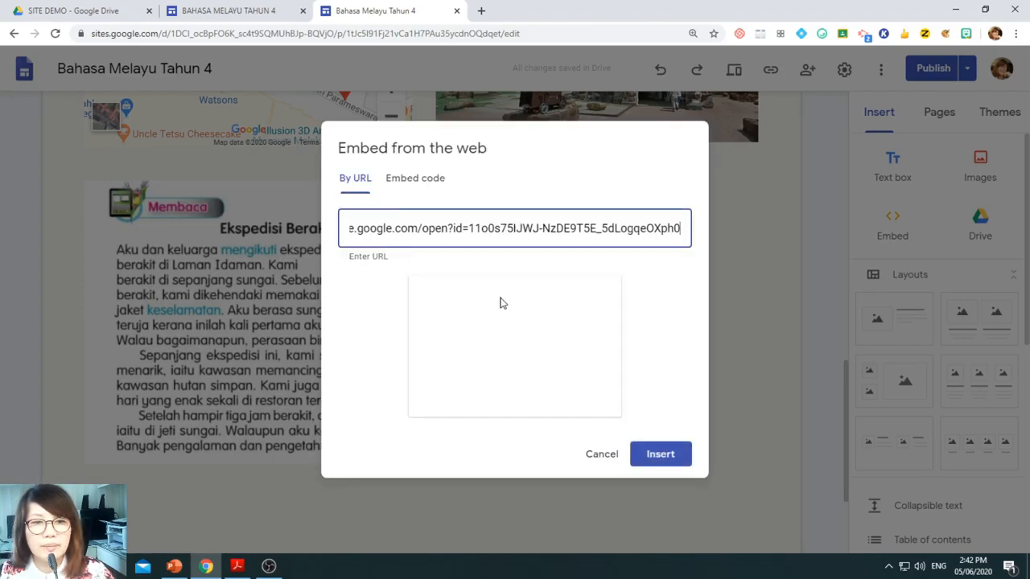
pyautogui.click(653, 455)
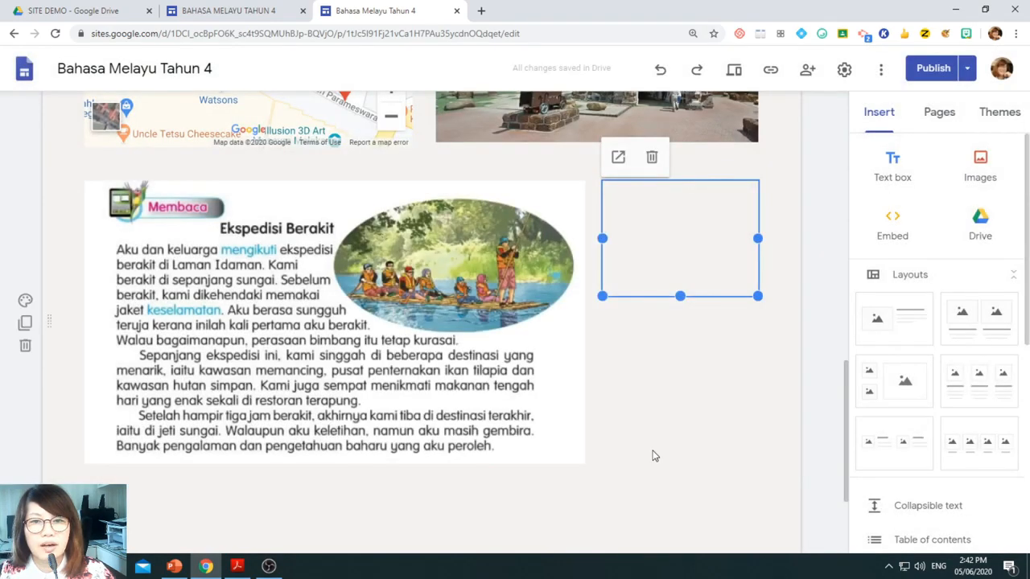
pyautogui.moveTo(600, 297); pyautogui.dragTo(558, 310)
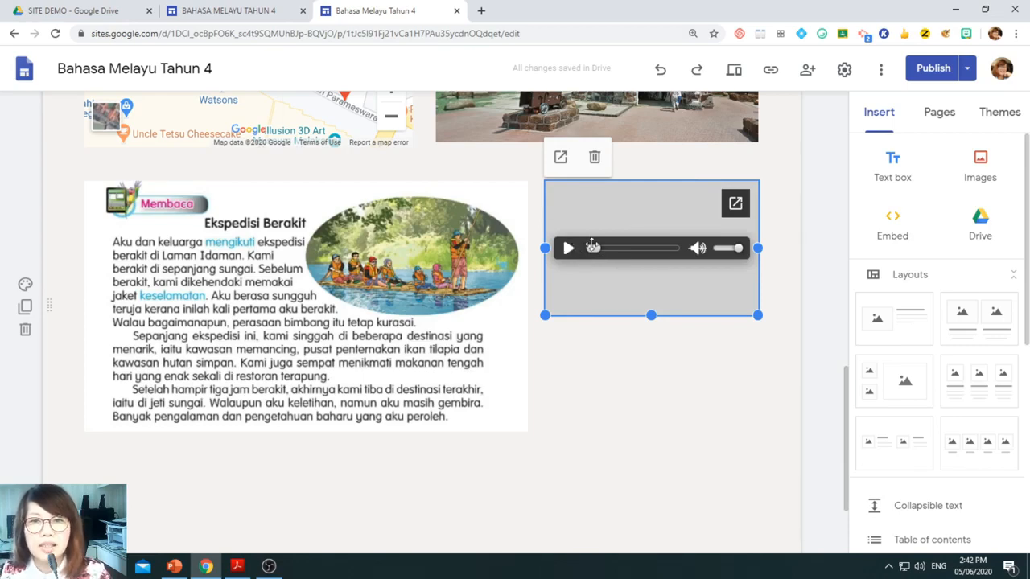
# - Preview the BAB 1 page to test-play the embedded recording, and view the SoundCloud player on the finished example site
pyautogui.click(733, 71)
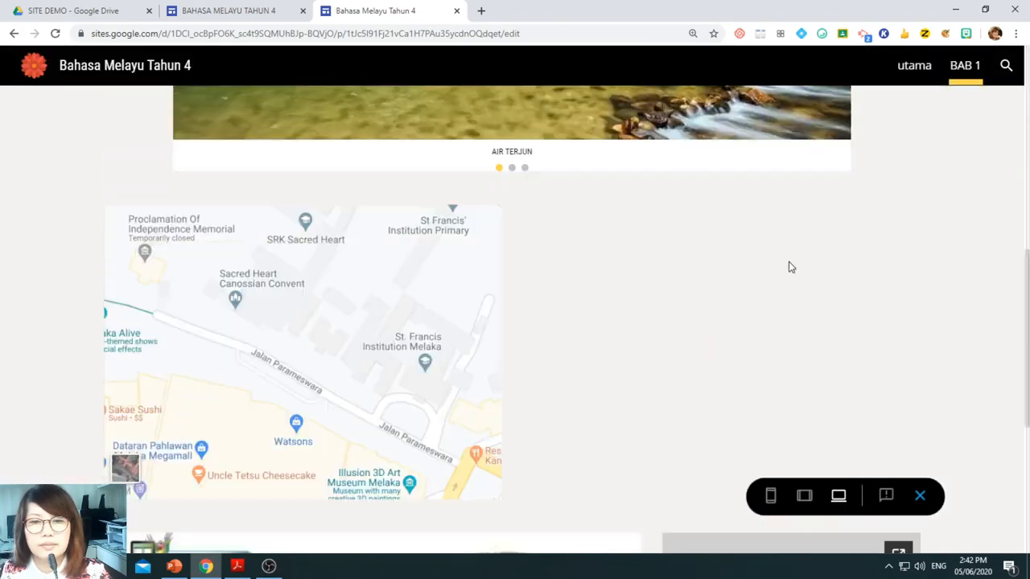
pyautogui.scroll(-4, 952, 280)
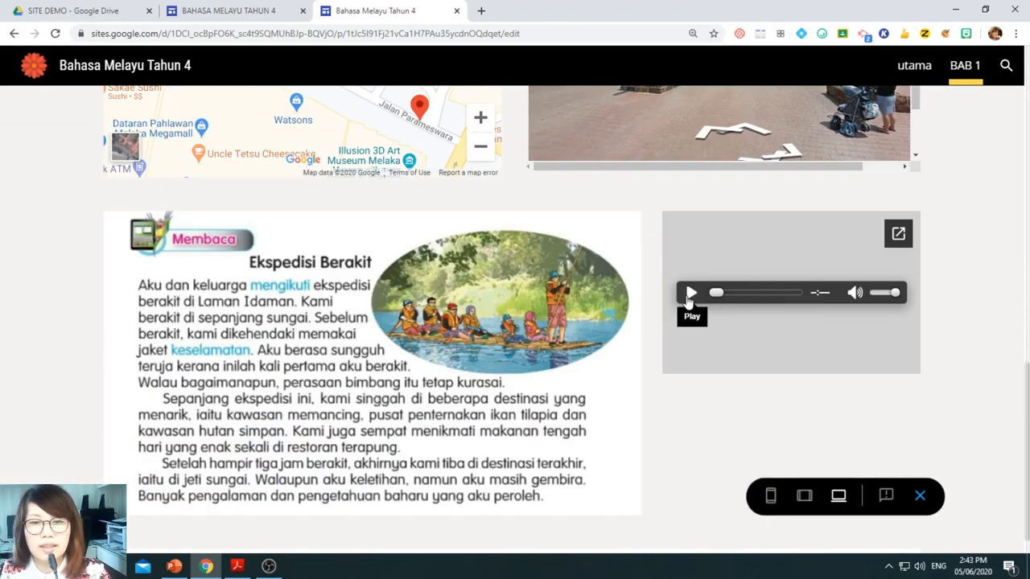
pyautogui.click(689, 294)
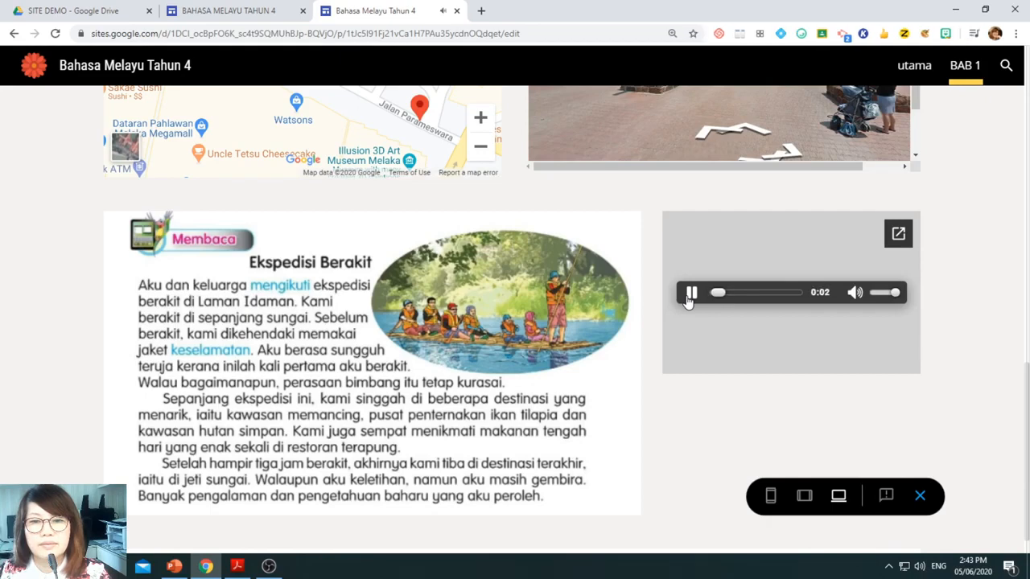
pyautogui.click(690, 295)
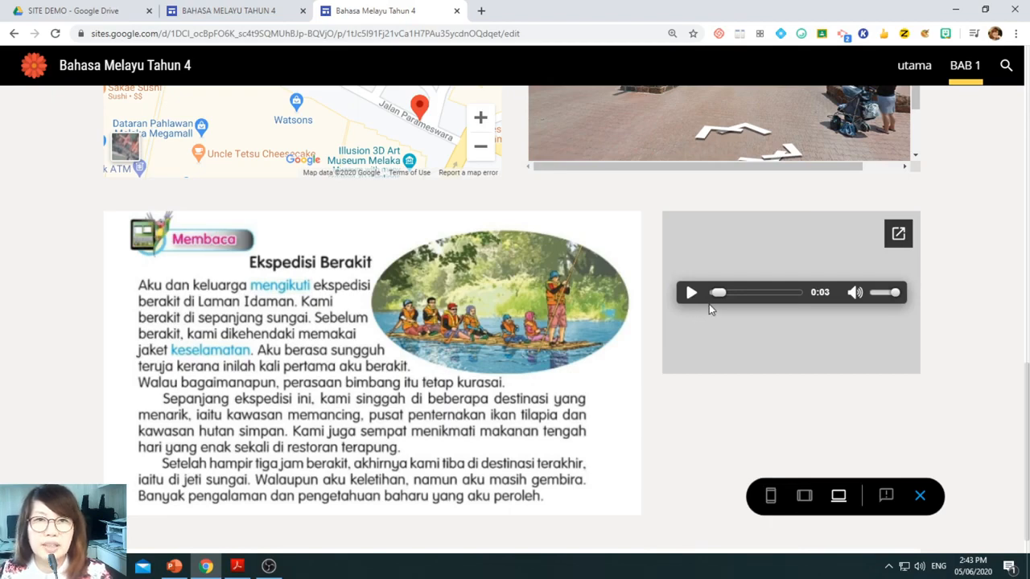
pyautogui.click(229, 10)
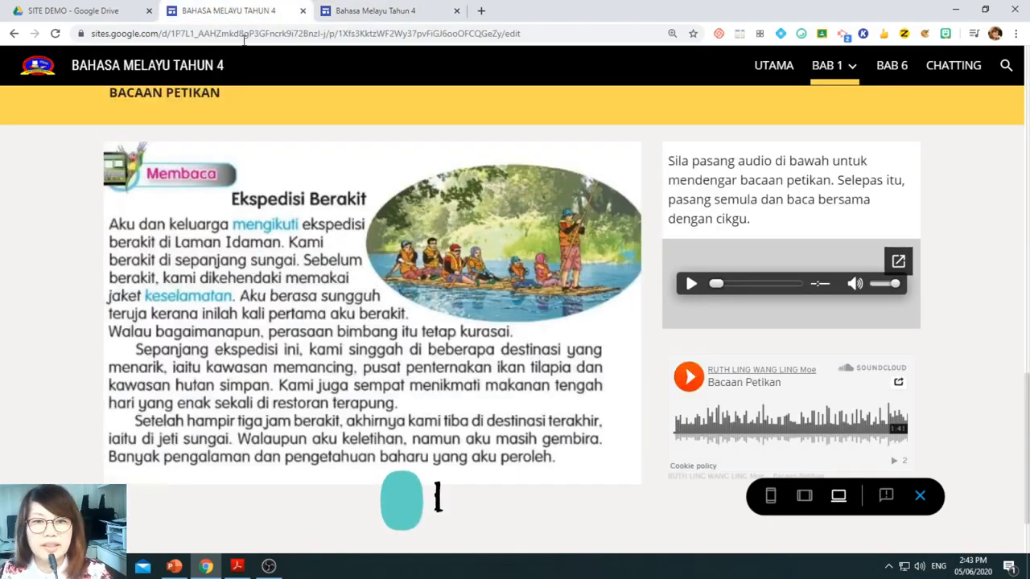
pyautogui.scroll(-1, 733, 332)
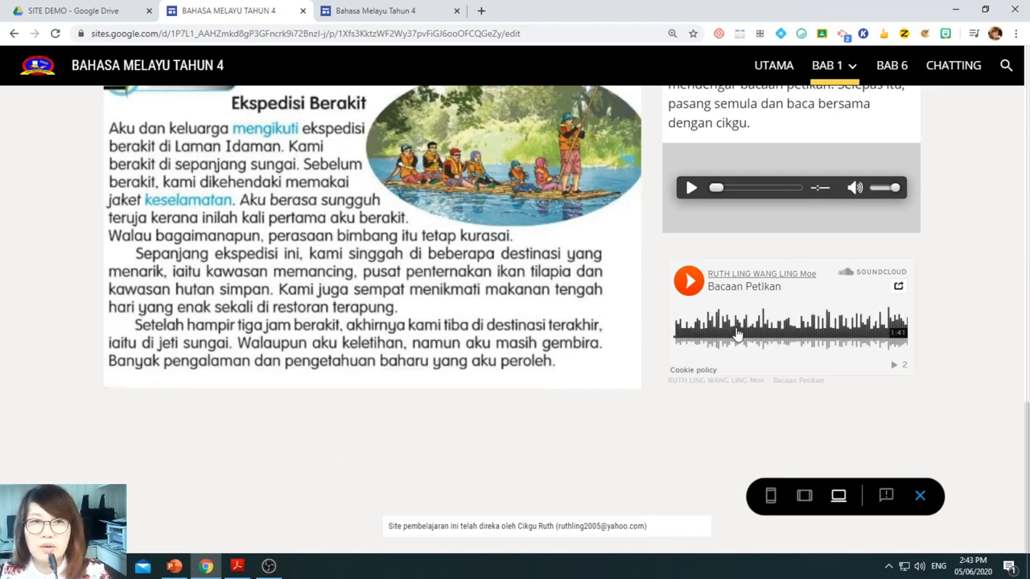
# - Open soundcloud.com in a new browser tab
pyautogui.click(482, 10)
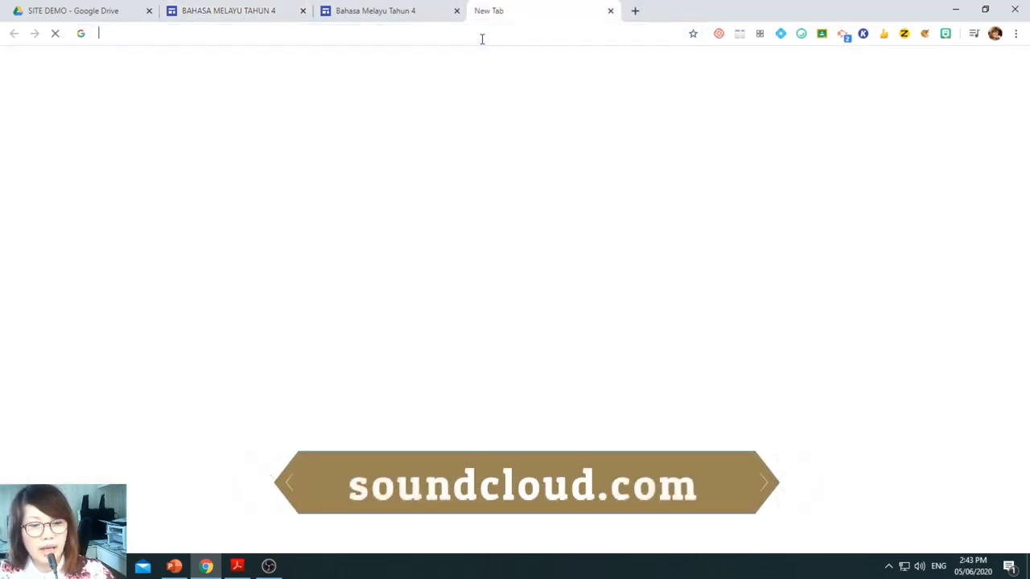
pyautogui.click(482, 39)
pyautogui.write('soun')
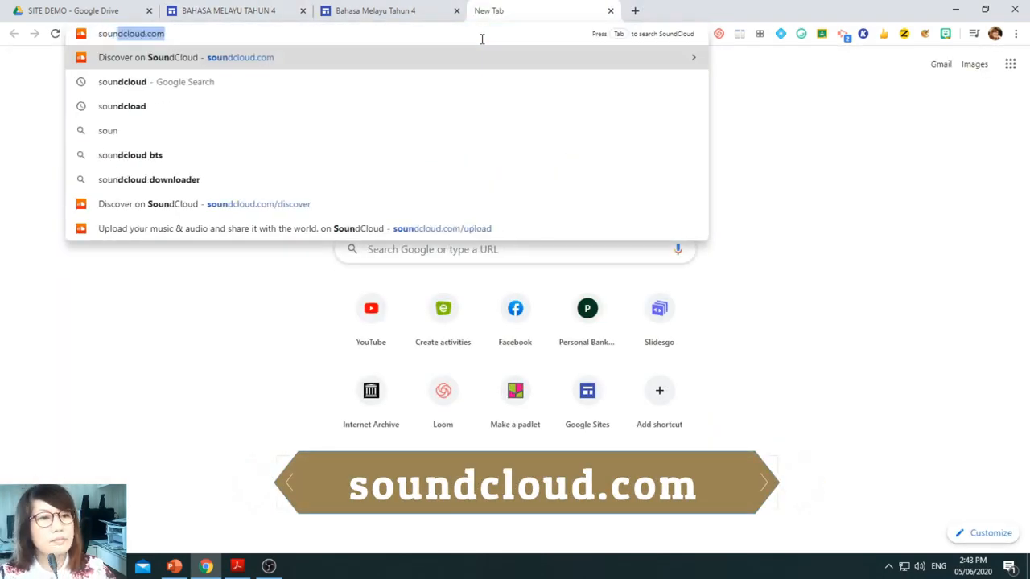
pyautogui.write('d')
pyautogui.press('Return')
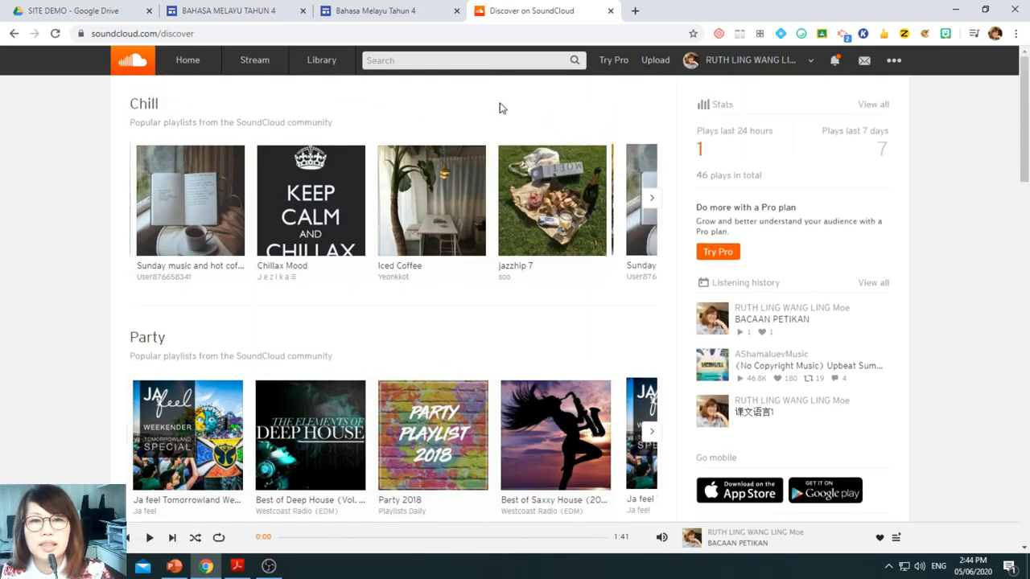
# - Upload the Standard Recording 9 audio file from the desktop's material folder to SoundCloud
pyautogui.click(647, 62)
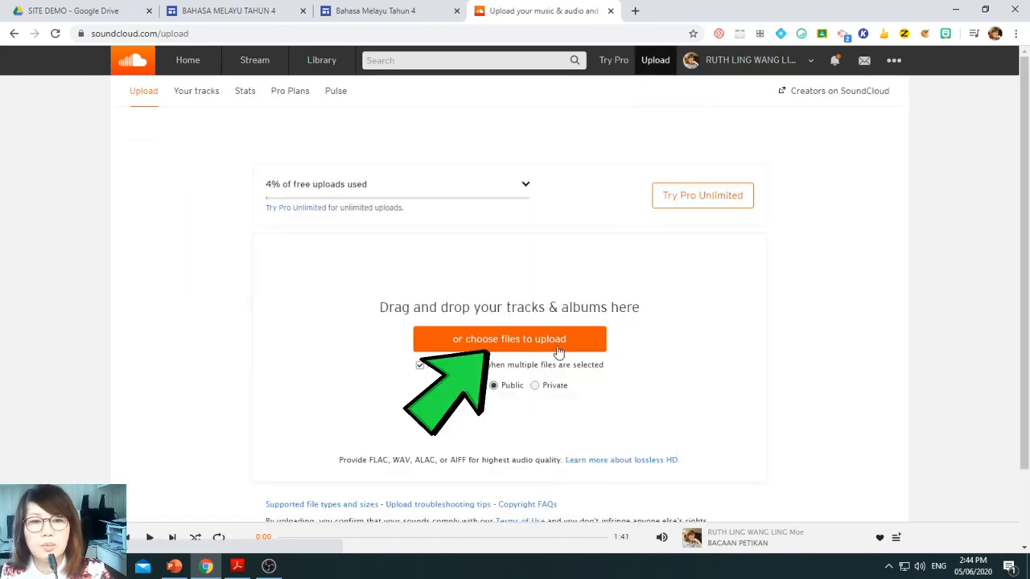
pyautogui.click(559, 350)
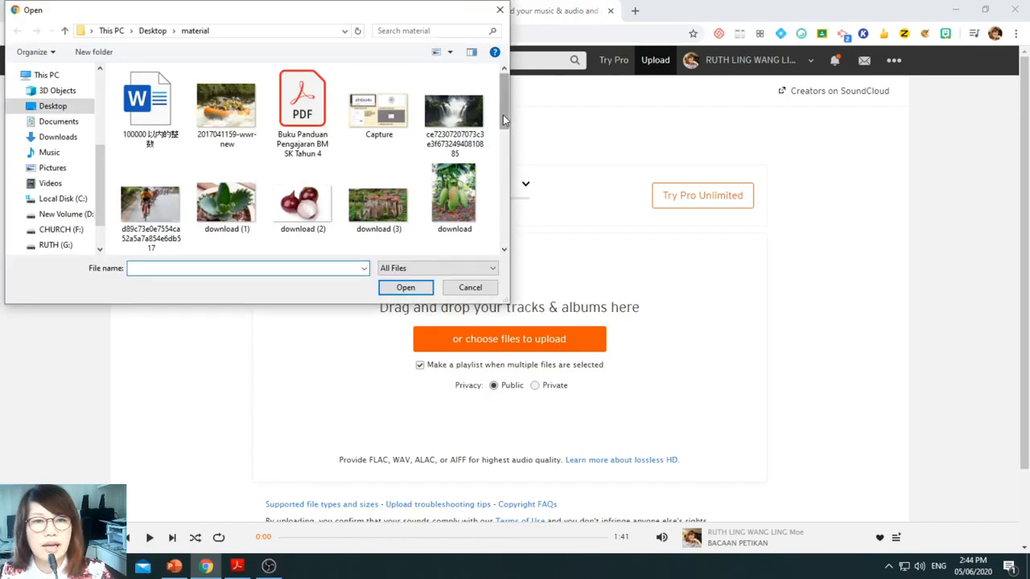
pyautogui.moveTo(507, 121); pyautogui.dragTo(505, 227)
pyautogui.click(150, 214)
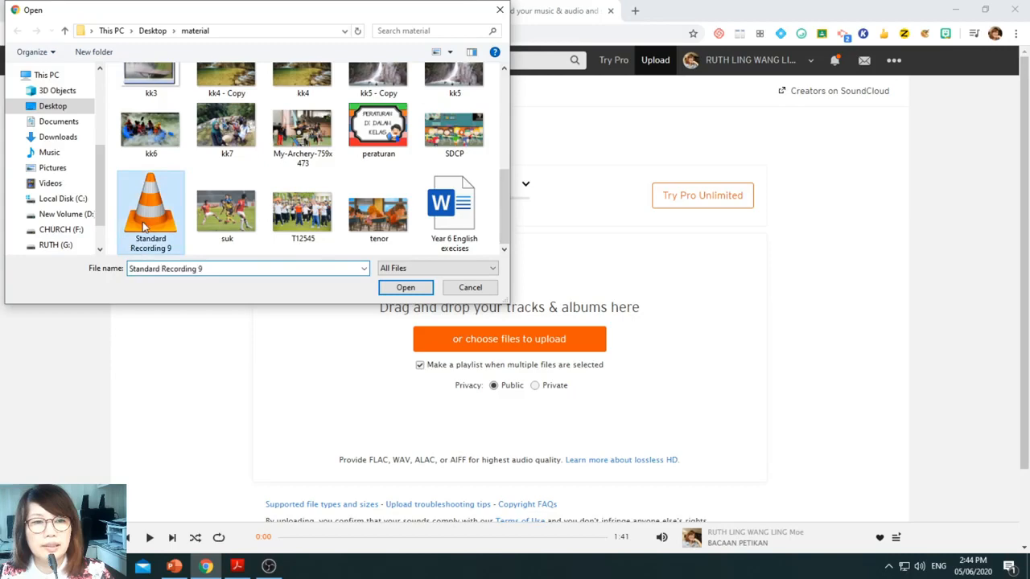
pyautogui.click(403, 288)
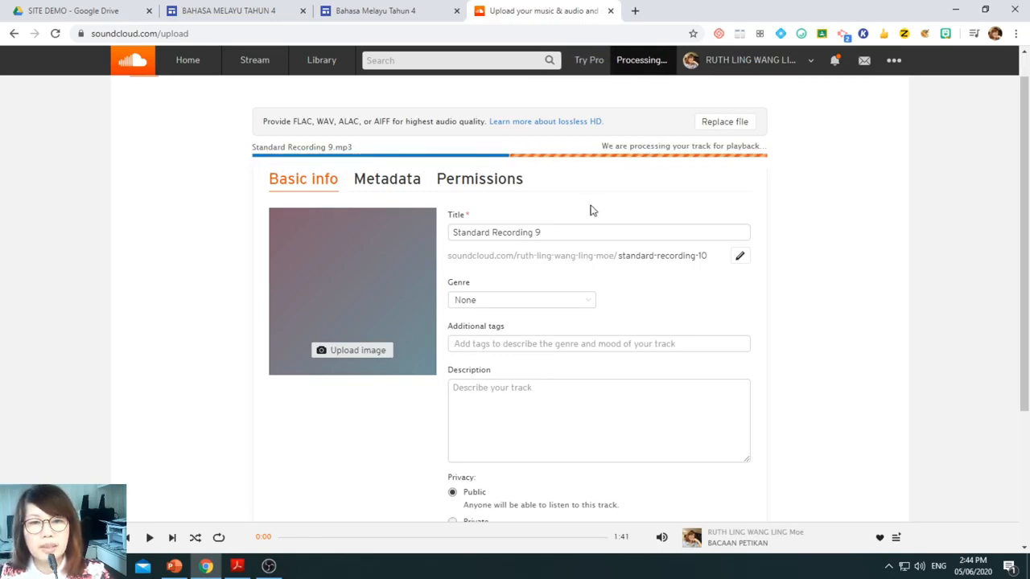
# - Title the uploaded track "bacaan petikan" and save it with public privacy
pyautogui.click(563, 232)
pyautogui.moveTo(563, 233); pyautogui.dragTo(393, 230)
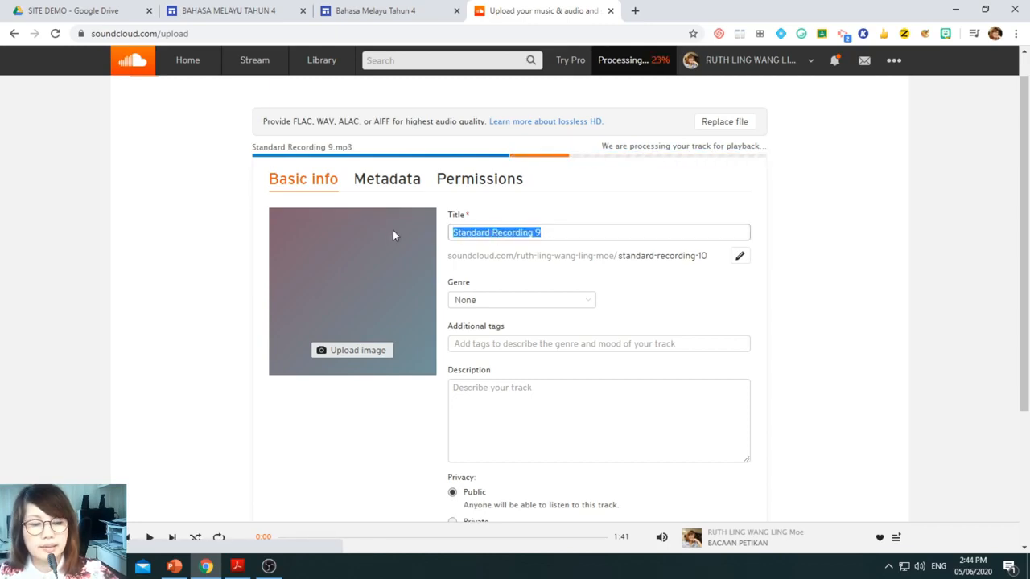
pyautogui.write('bacaan petikan')
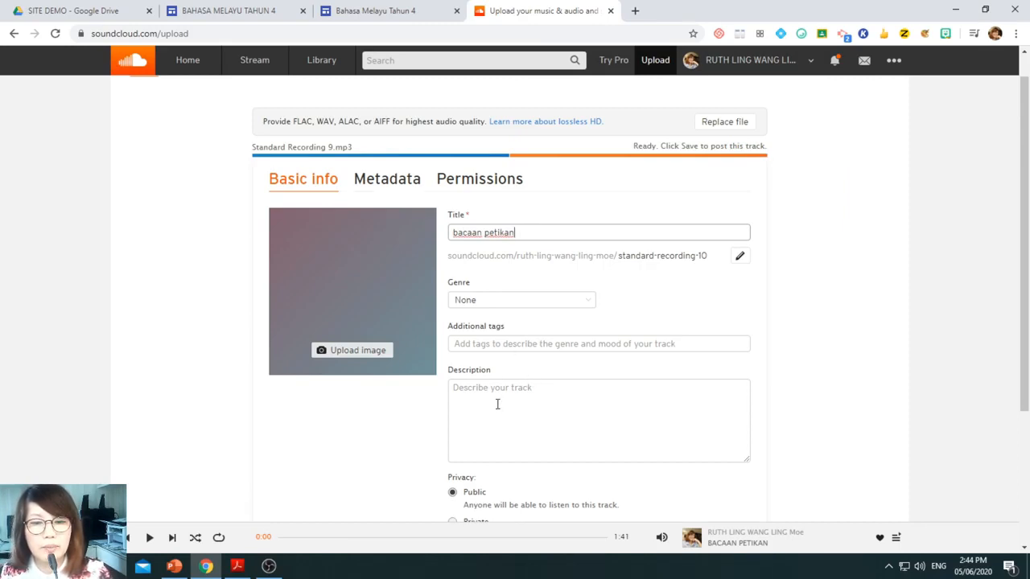
pyautogui.scroll(-2, 497, 404)
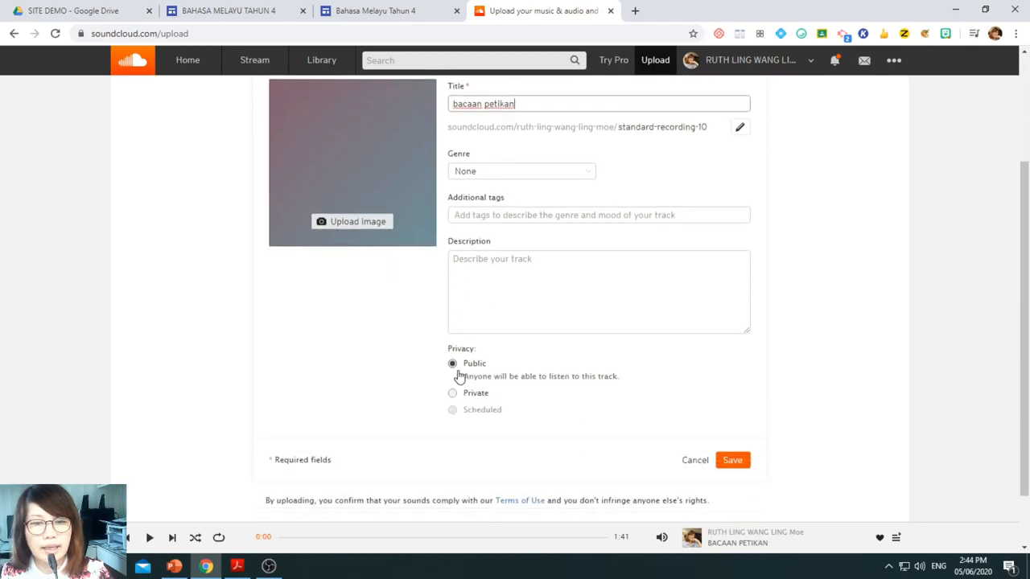
pyautogui.click(733, 461)
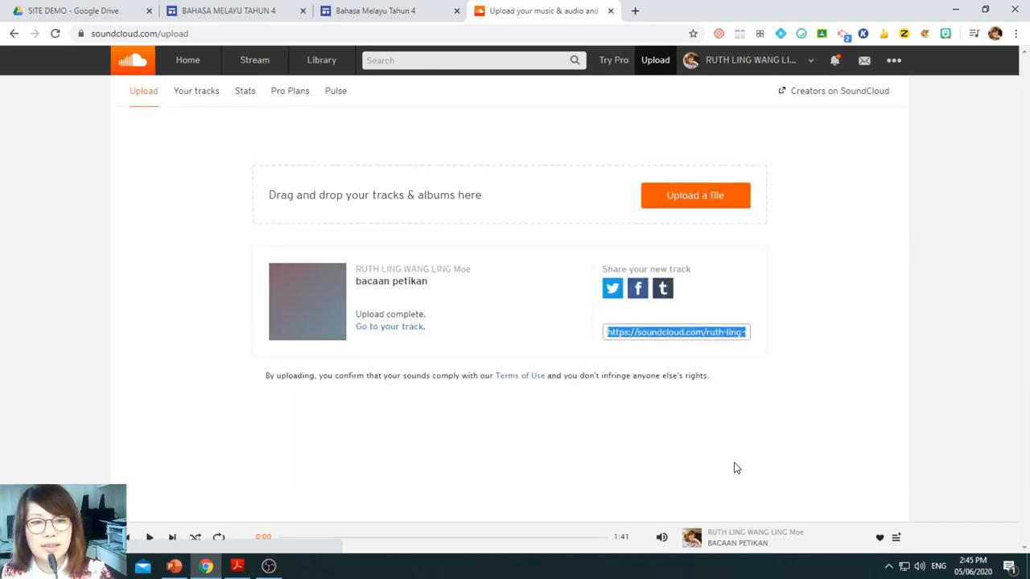
# - Open the uploaded track's page and play a few seconds of it to check the audio
pyautogui.click(383, 334)
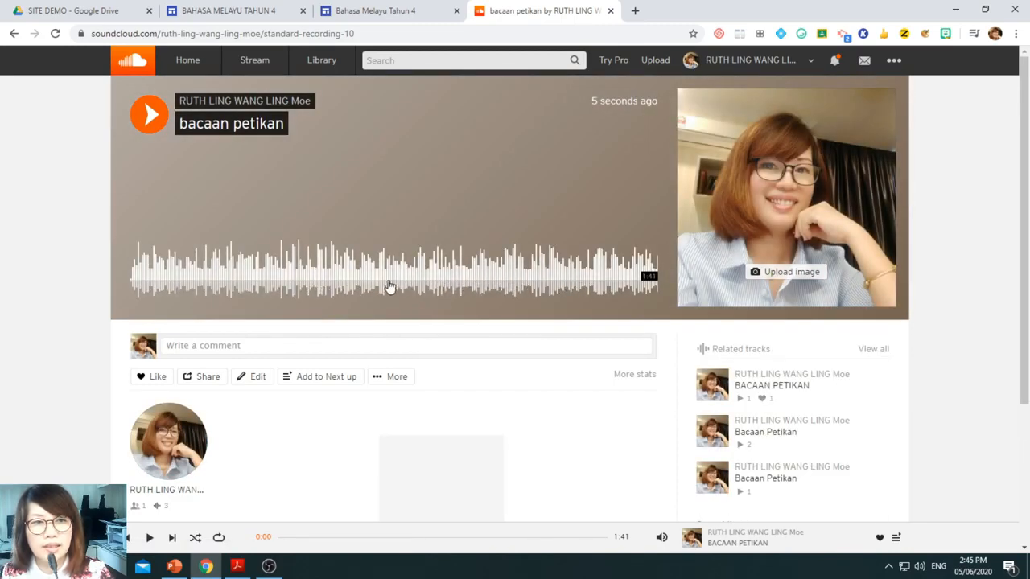
pyautogui.click(148, 120)
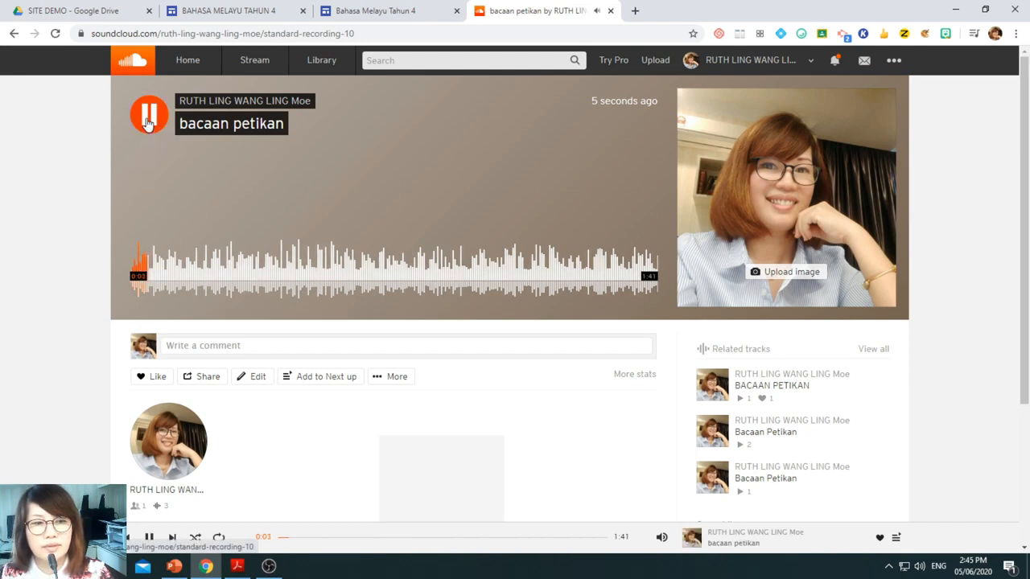
pyautogui.click(148, 121)
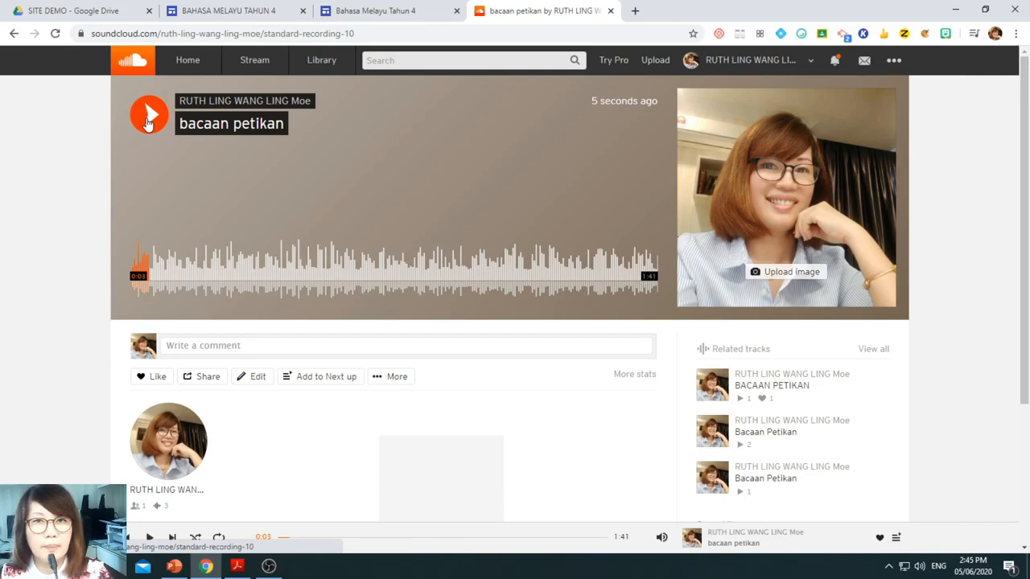
# - Open the track's embed options, try the visual style, and choose the compact player with artwork beside the waveform
pyautogui.click(210, 378)
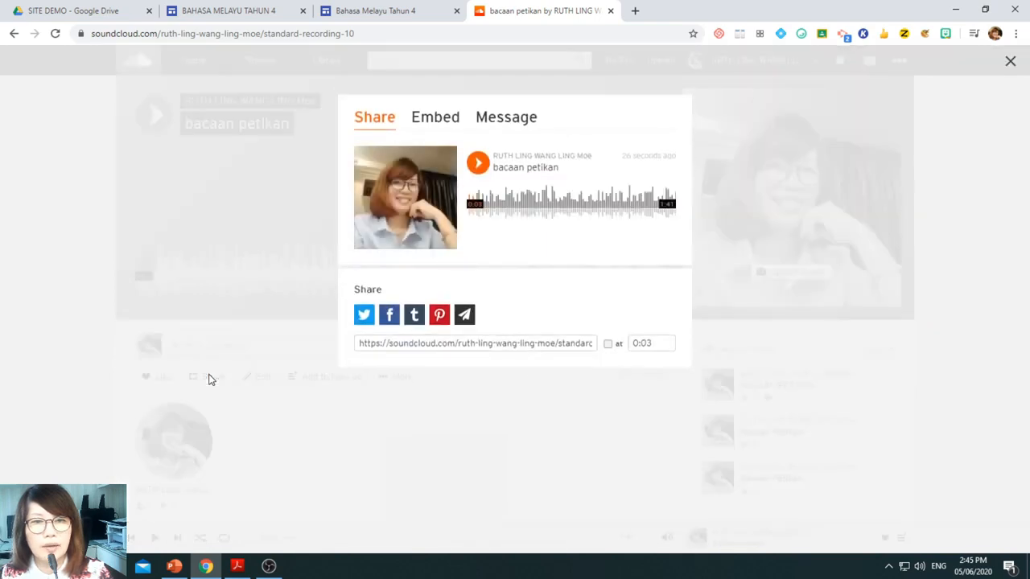
pyautogui.click(434, 121)
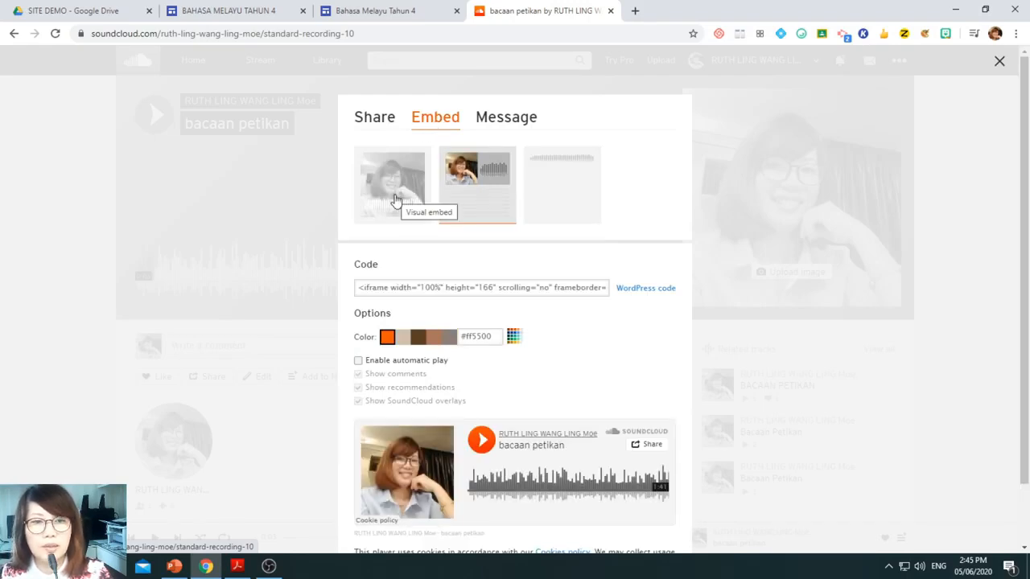
pyautogui.click(395, 200)
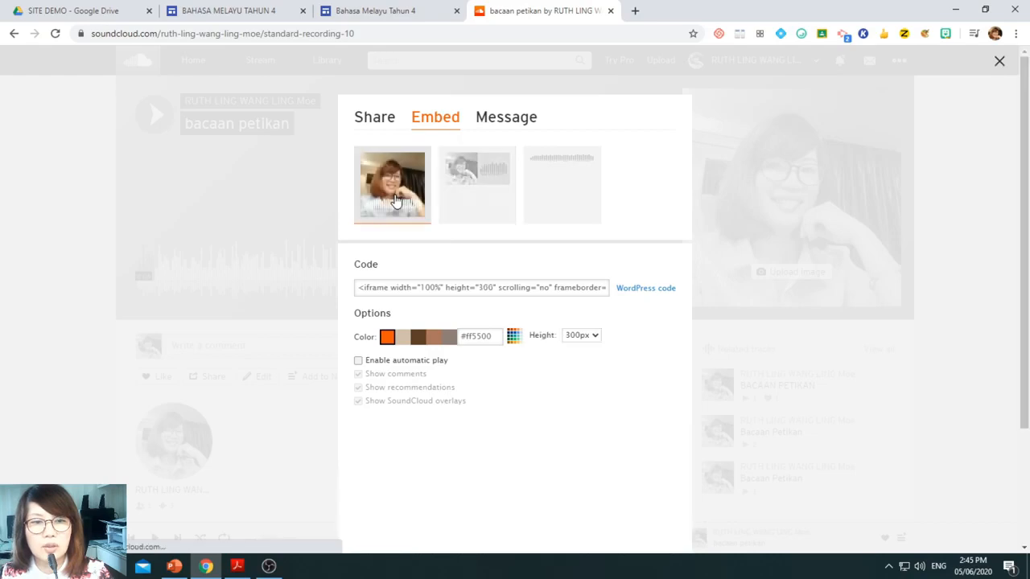
pyautogui.scroll(-1, 472, 439)
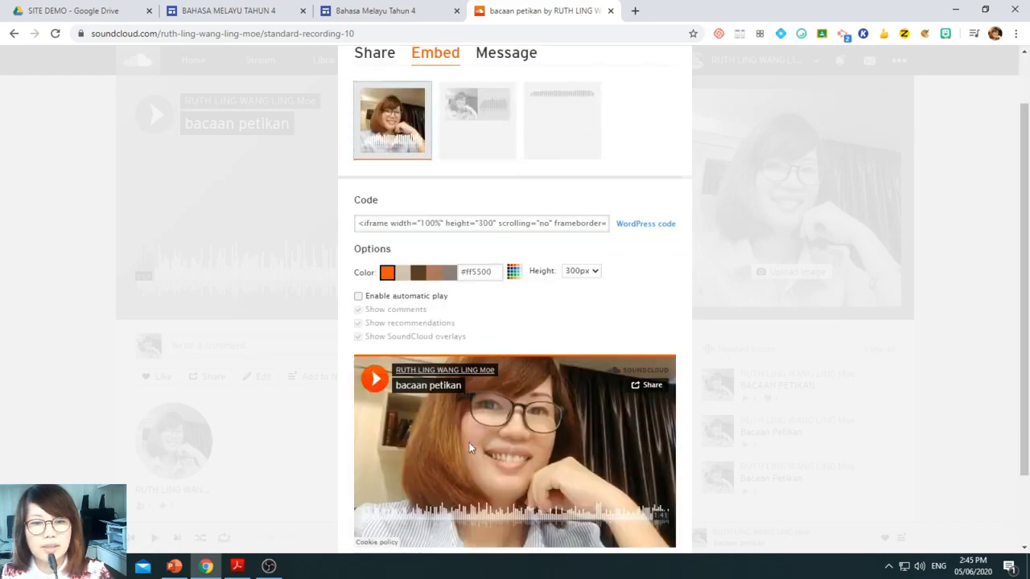
pyautogui.click(467, 111)
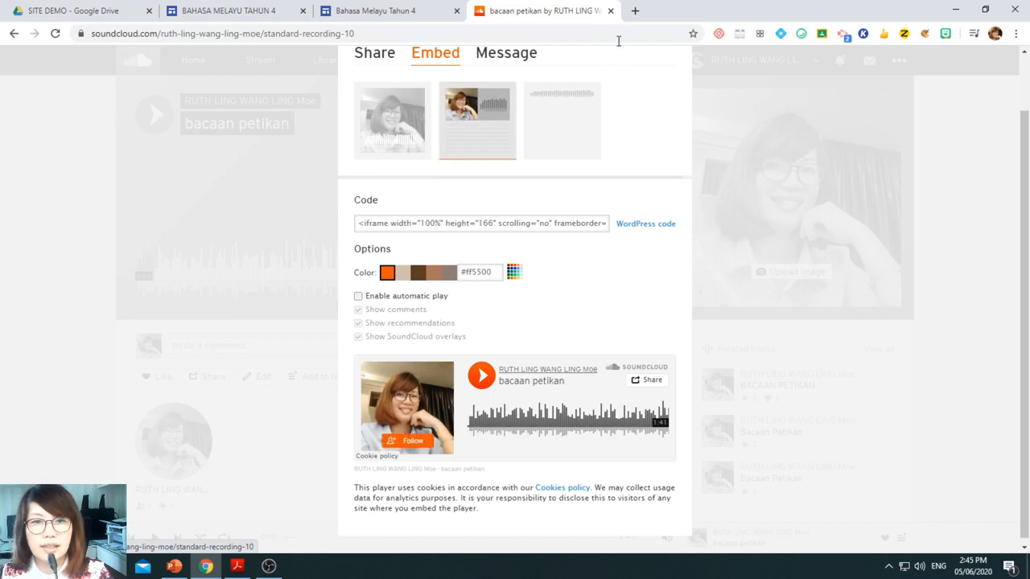
pyautogui.moveTo(565, 102)
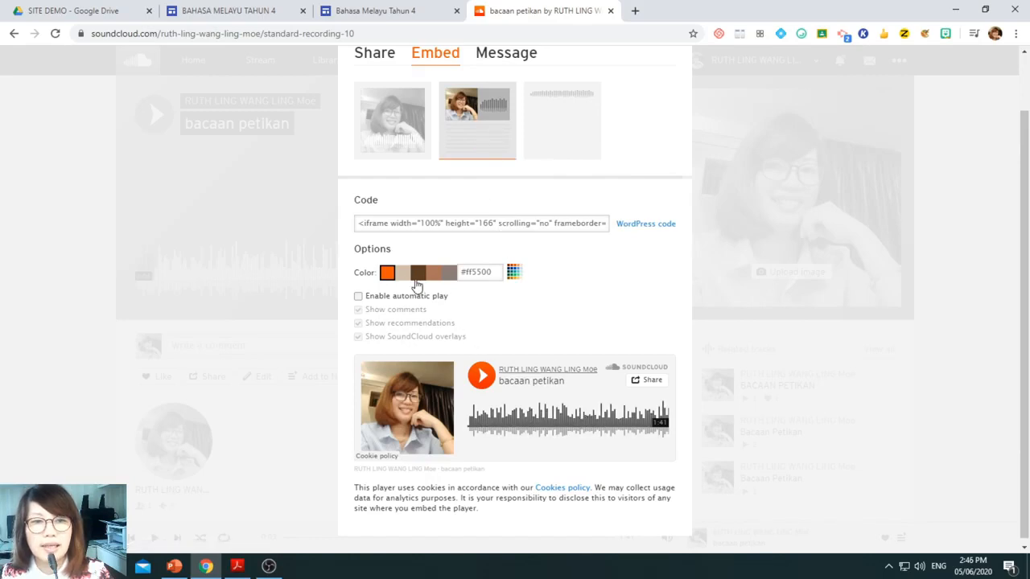
# - Set the embedded player's color to dark brown #5d3d24 and copy its iframe embed code
pyautogui.click(417, 275)
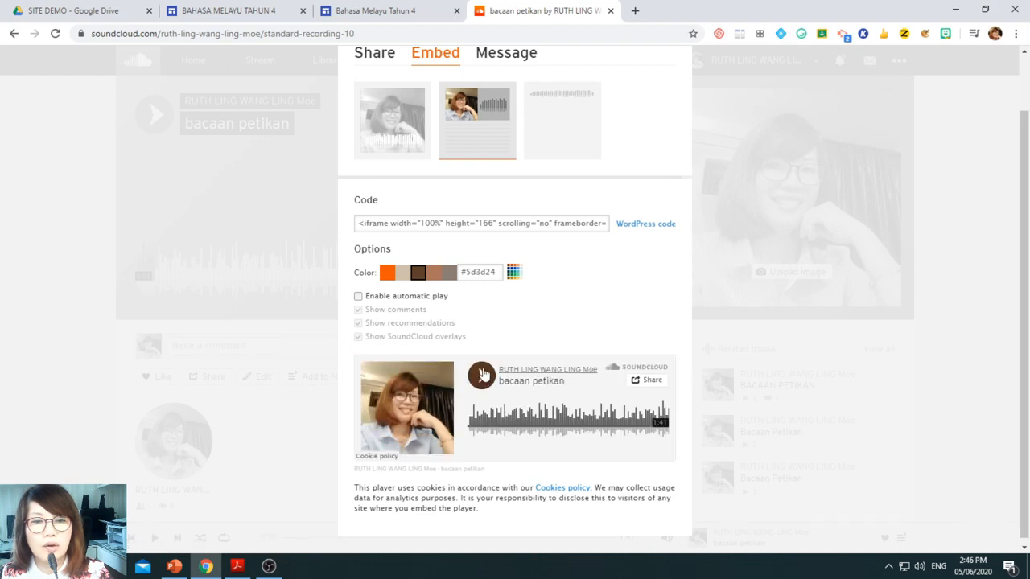
pyautogui.click(435, 279)
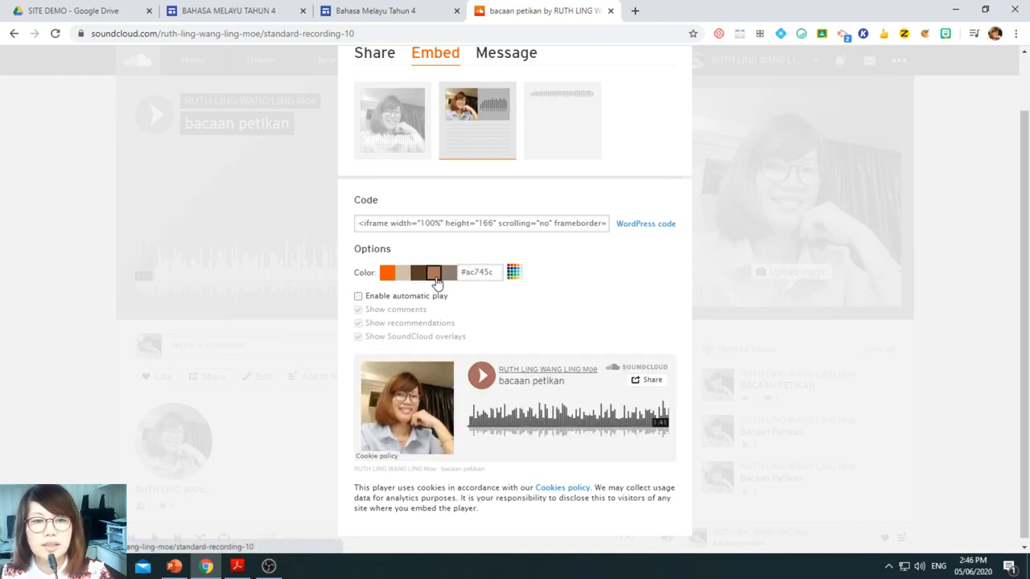
pyautogui.click(418, 273)
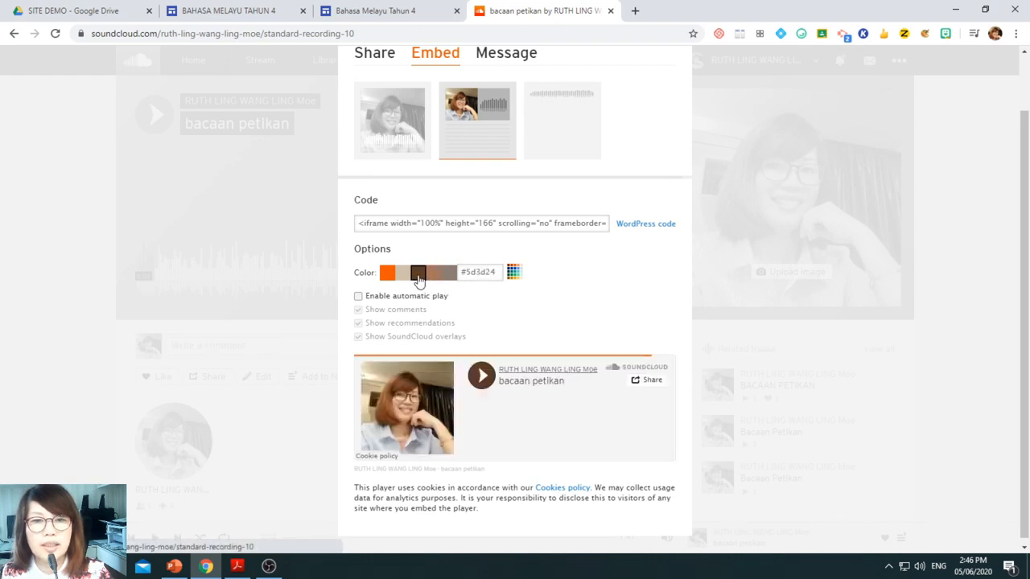
pyautogui.click(474, 225)
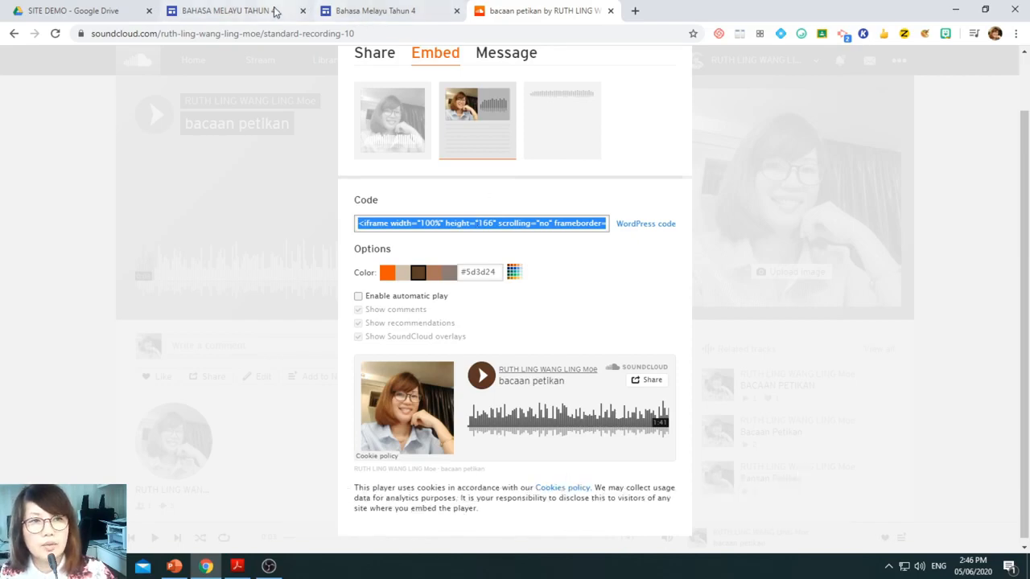
# - Switch to the Google Sites draft and close the preview to return to editing the reading section
pyautogui.click(348, 9)
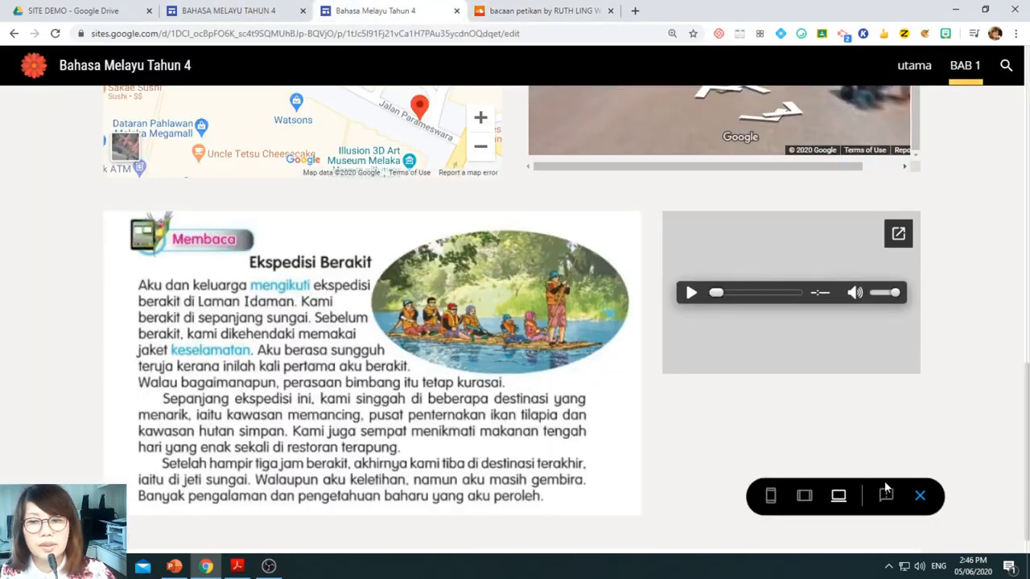
pyautogui.click(919, 499)
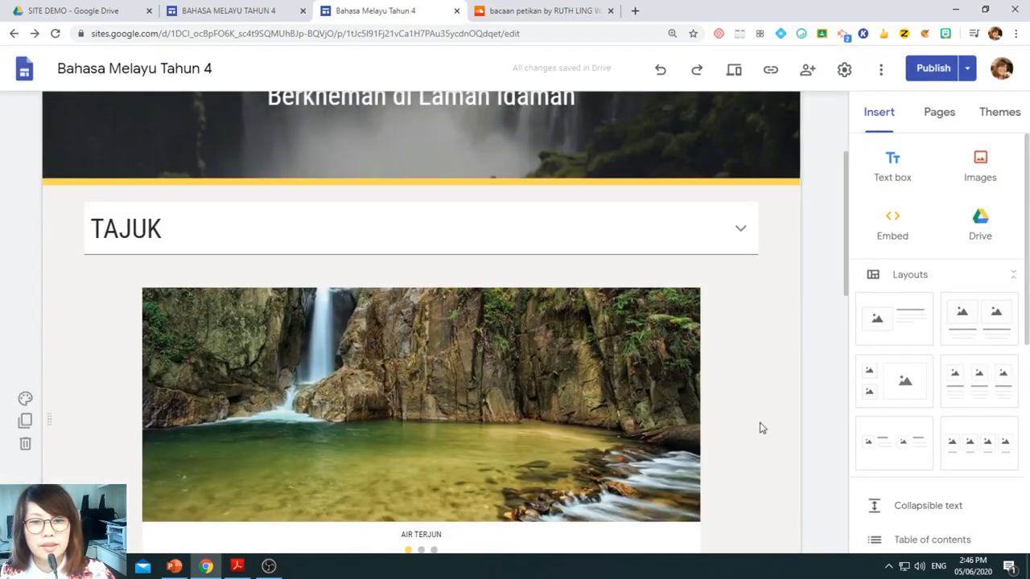
pyautogui.scroll(-9, 761, 426)
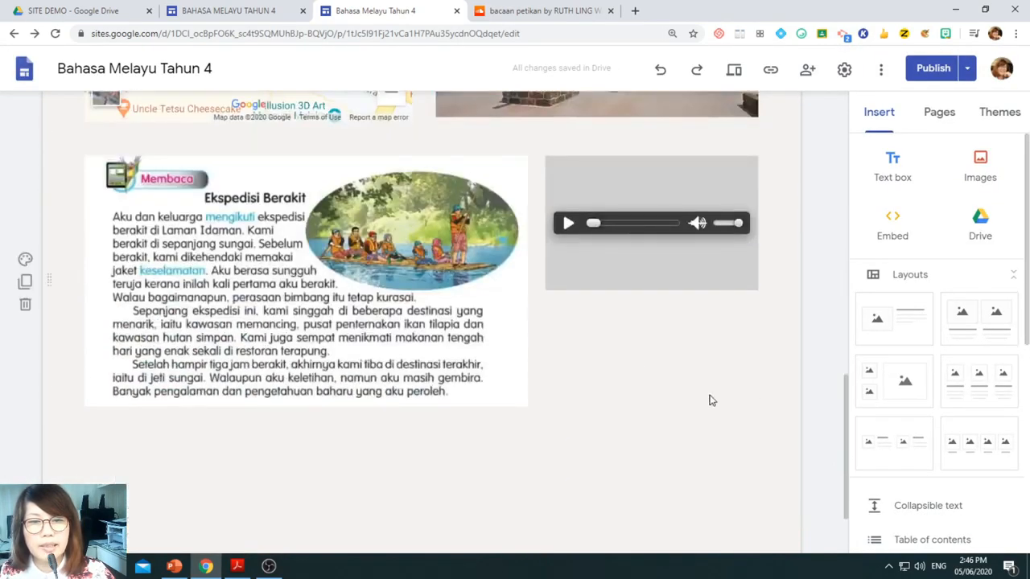
# - Embed the copied SoundCloud iframe code below the Drive audio player and shorten its frame to fit the player
pyautogui.doubleClick(622, 367)
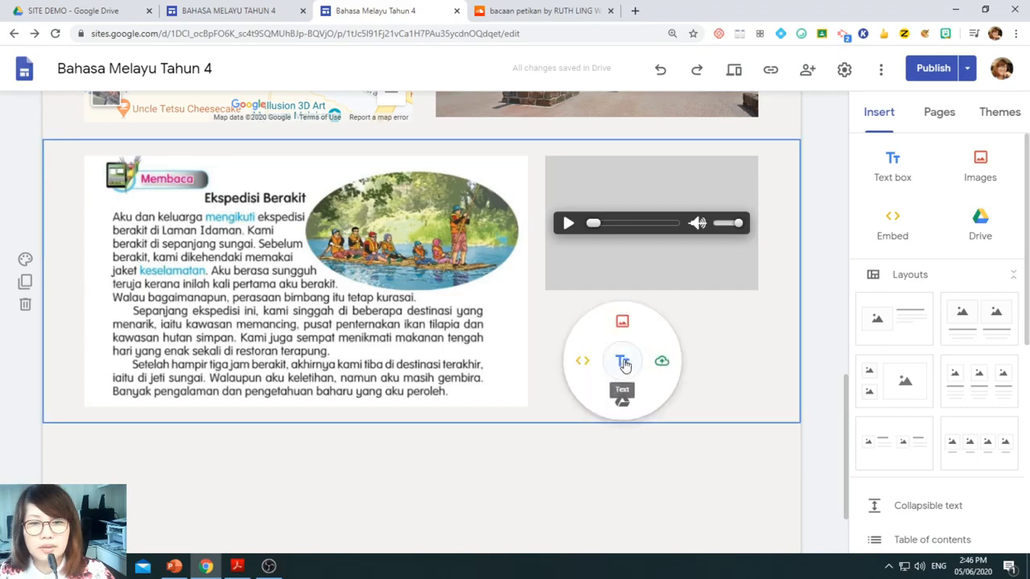
pyautogui.click(582, 361)
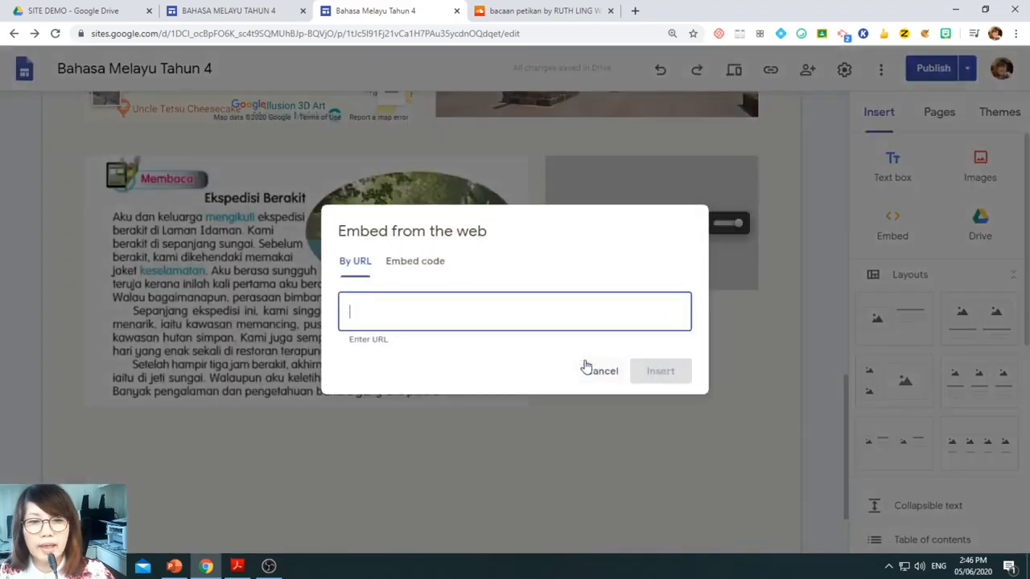
pyautogui.click(424, 266)
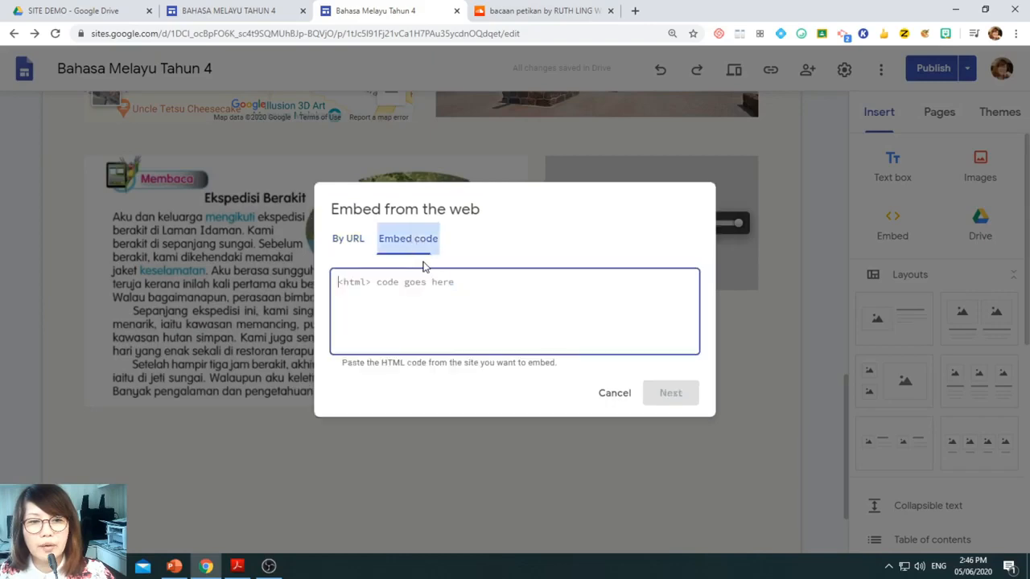
pyautogui.hotkey('ctrl', 'v')
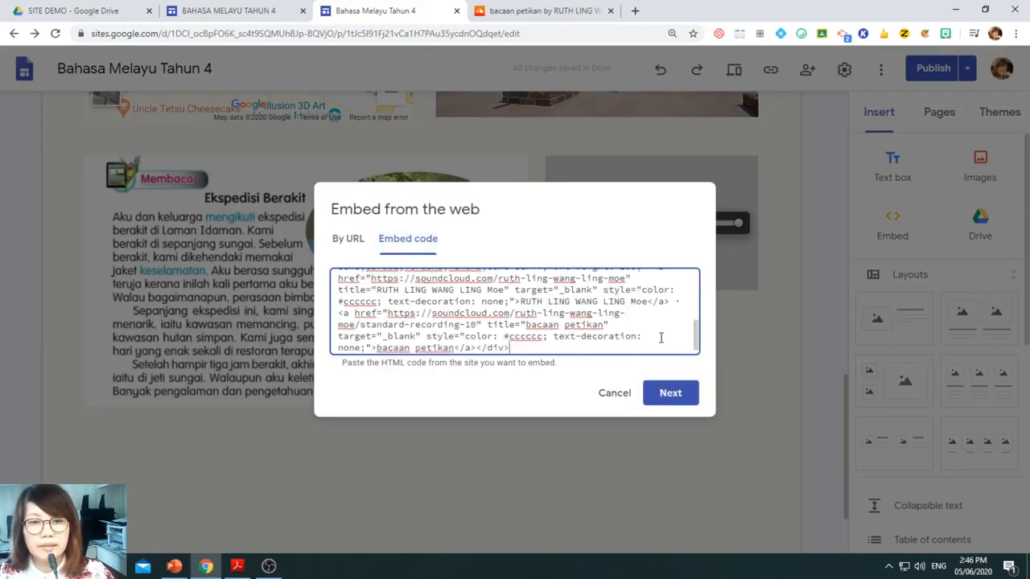
pyautogui.click(671, 393)
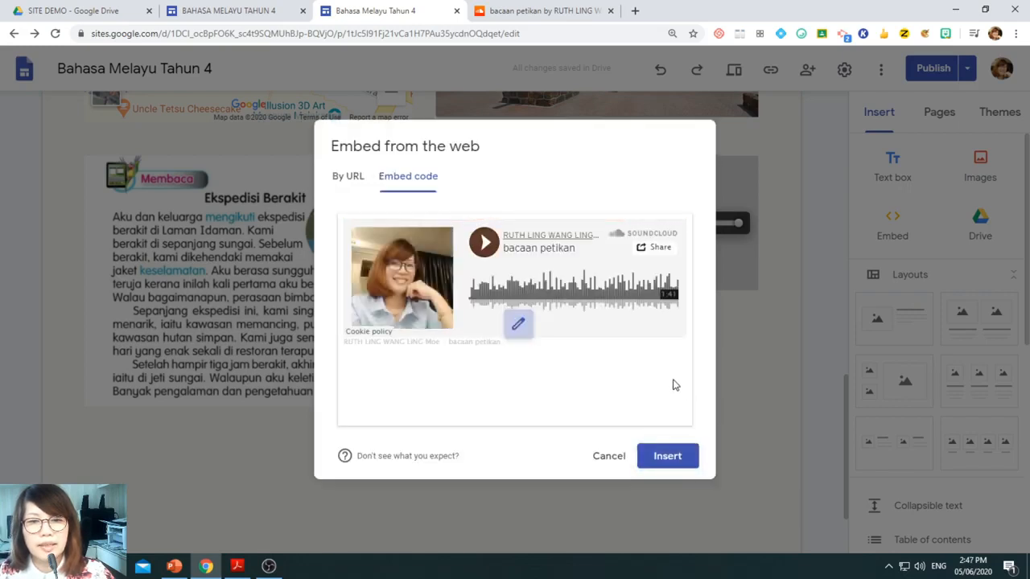
pyautogui.click(669, 457)
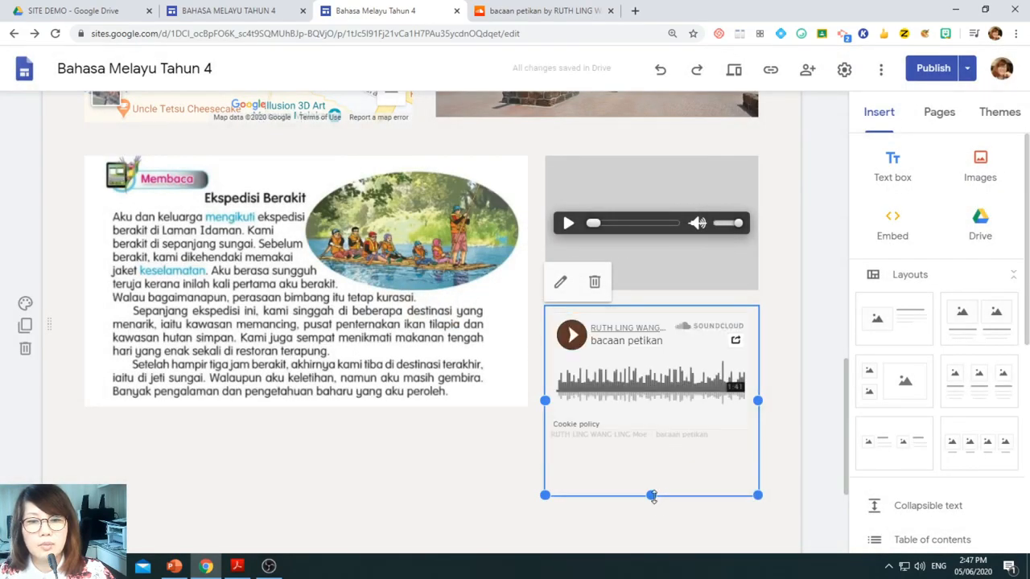
pyautogui.moveTo(652, 494); pyautogui.dragTo(651, 438)
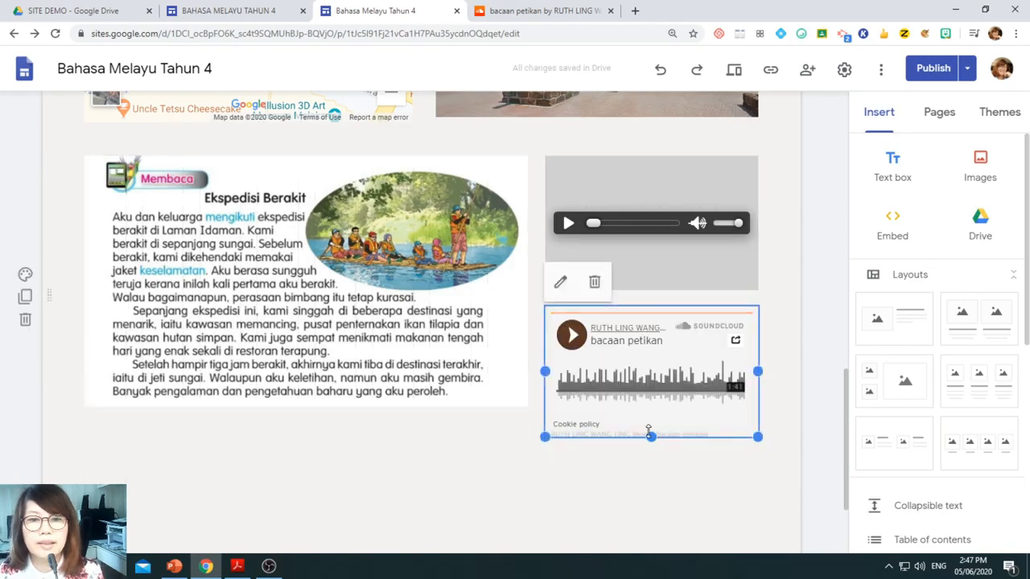
# - Preview the BAB 1 page, play a few seconds of the embedded SoundCloud track, and exit the preview
pyautogui.click(738, 74)
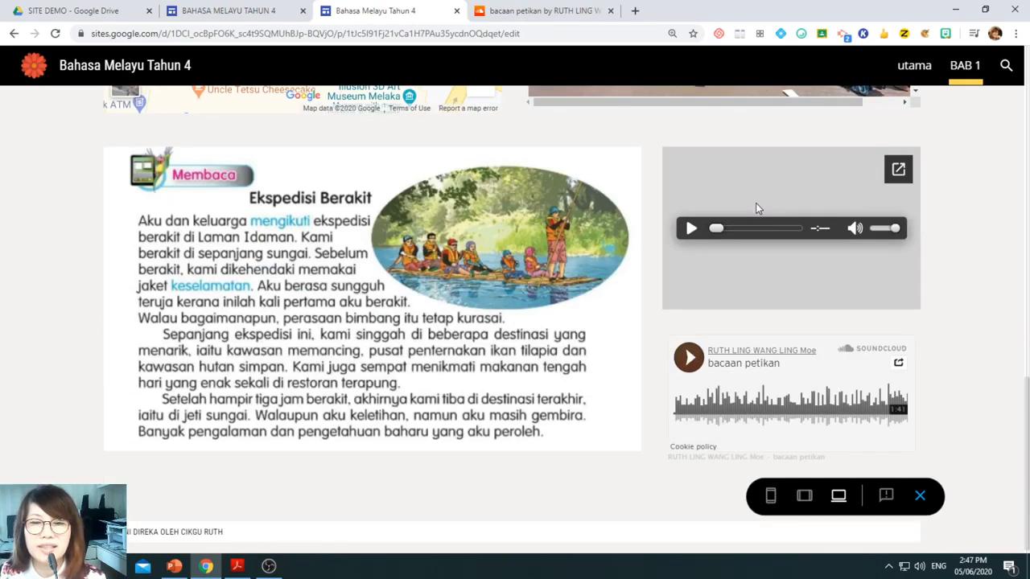
pyautogui.click(688, 358)
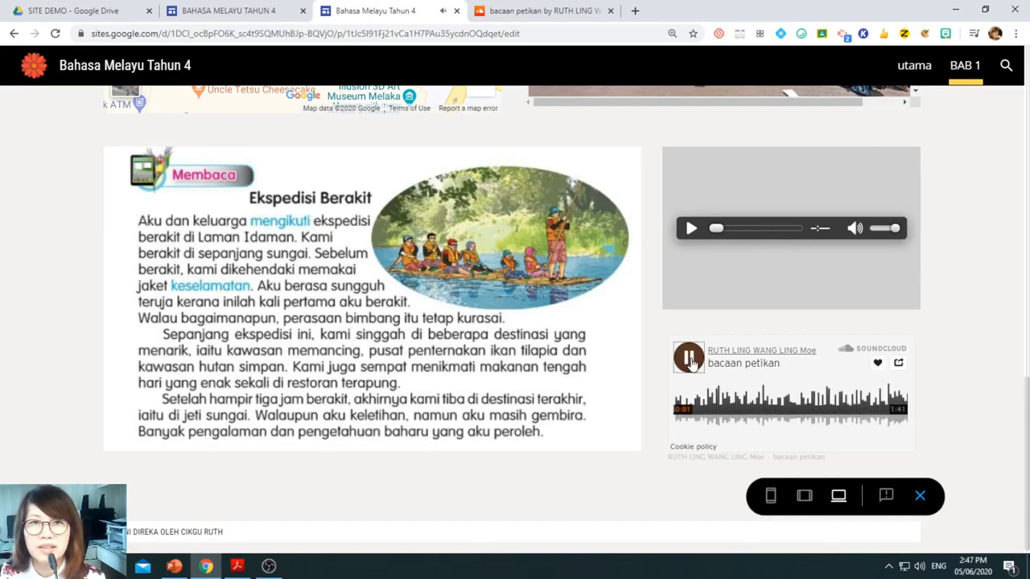
pyautogui.click(689, 359)
pyautogui.click(893, 358)
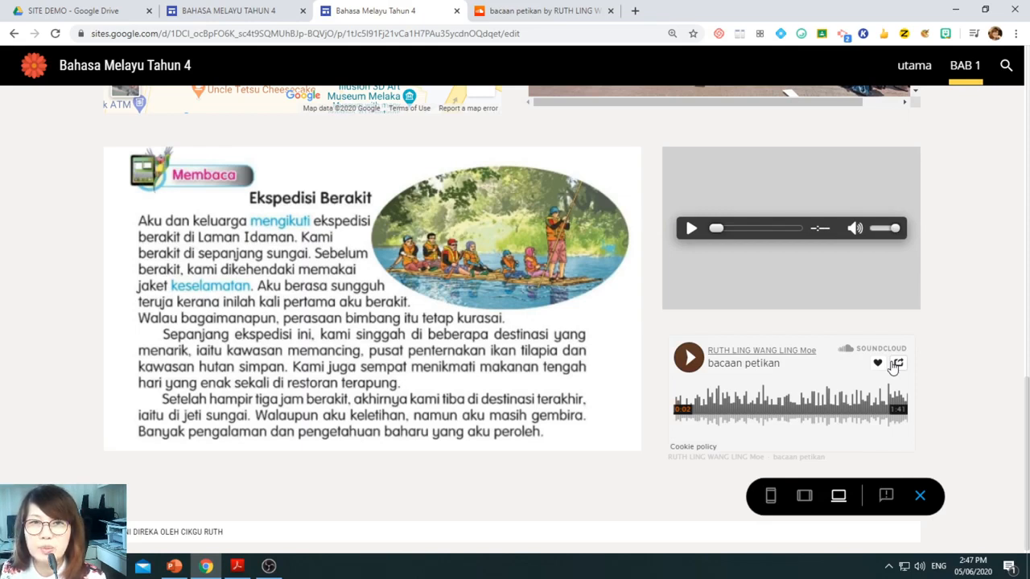
pyautogui.click(920, 497)
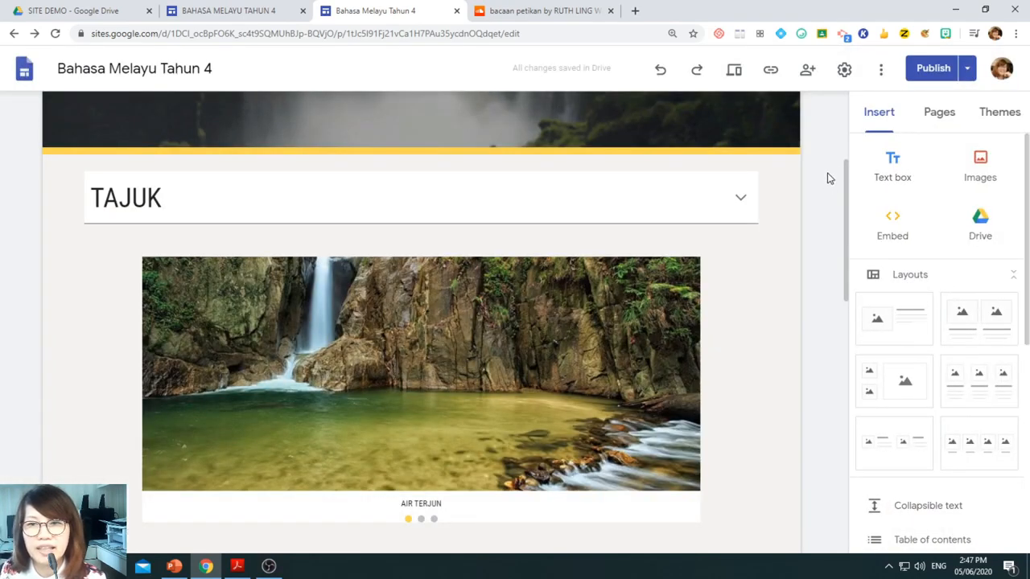
# - Review the site's changes and publish them, including the added BAB 1 page
pyautogui.click(925, 71)
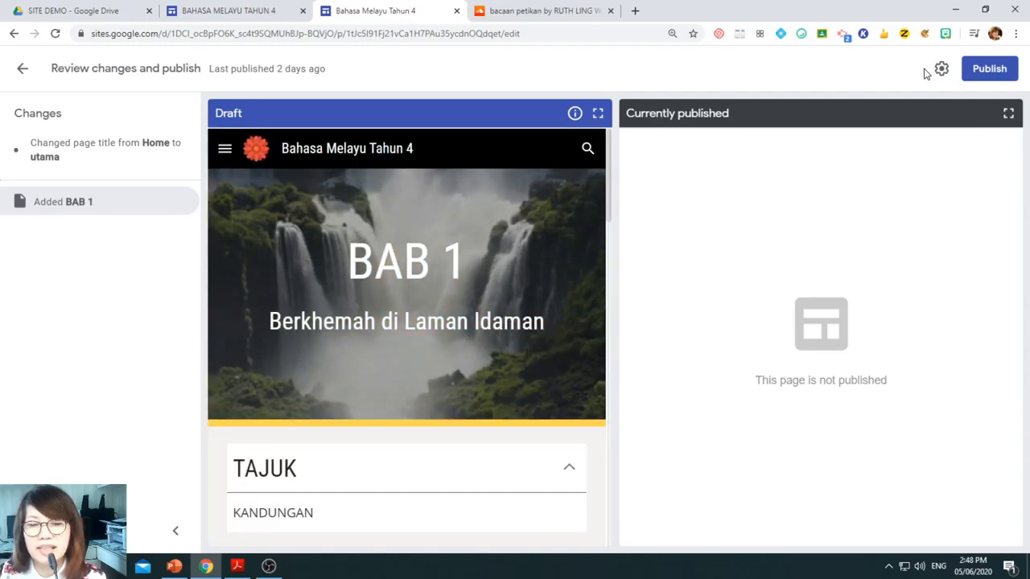
pyautogui.click(991, 68)
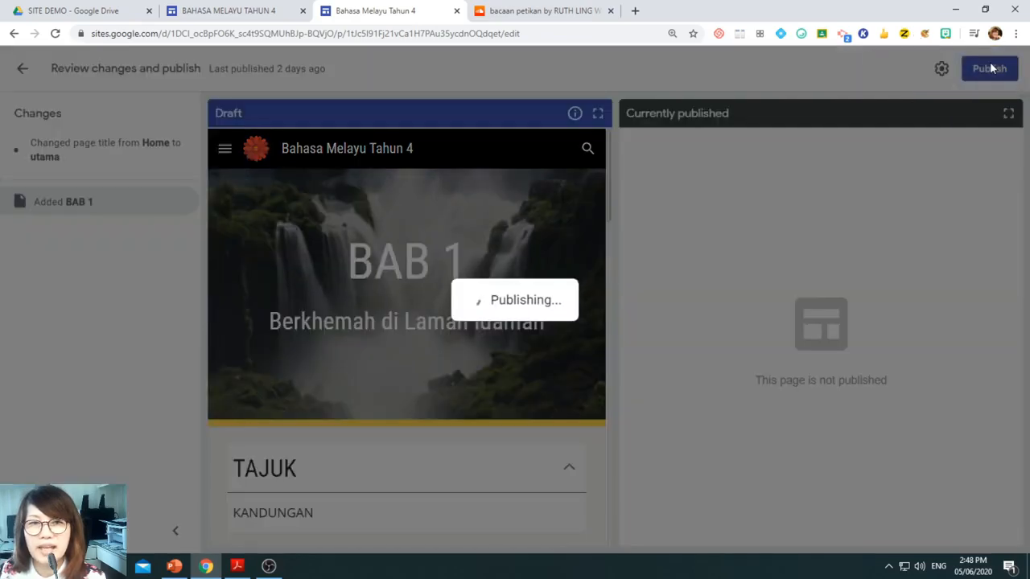